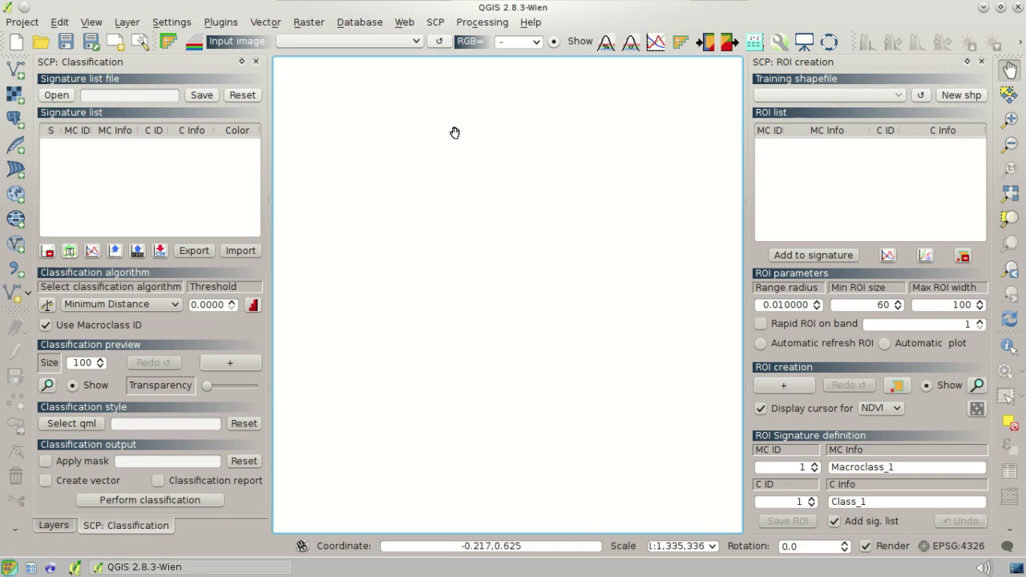
- Open SCP's Download Sentinel tool and enter the Copernicus hub login user name and password
left_click(436, 24)
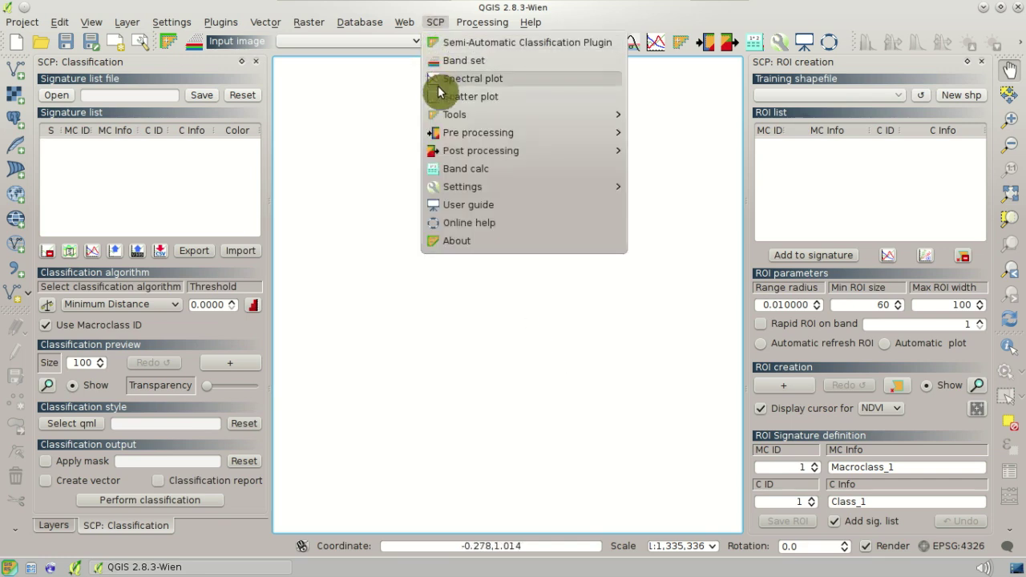
mouse_move(447, 113)
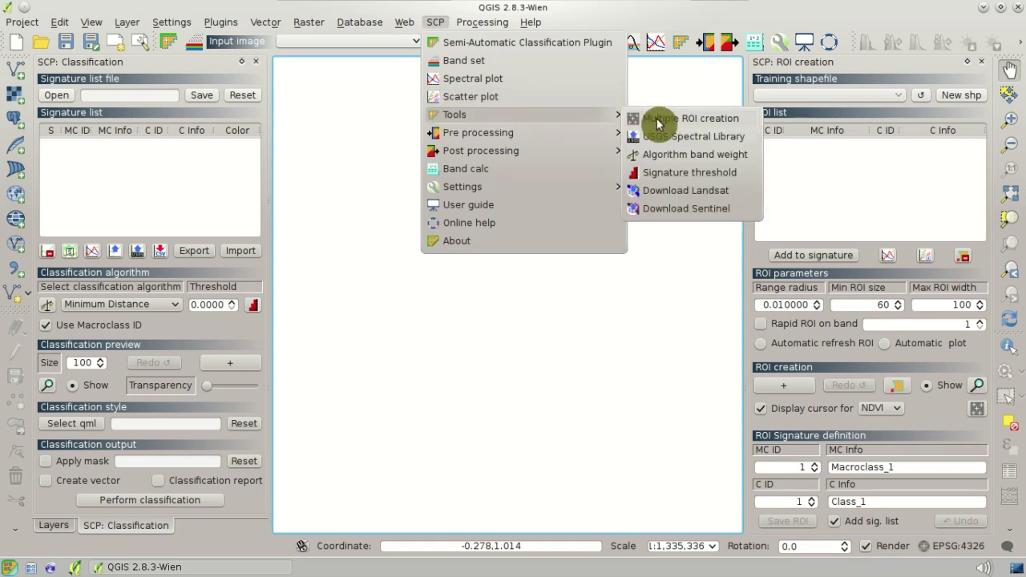
left_click(746, 208)
left_click_drag(504, 32, 745, 89)
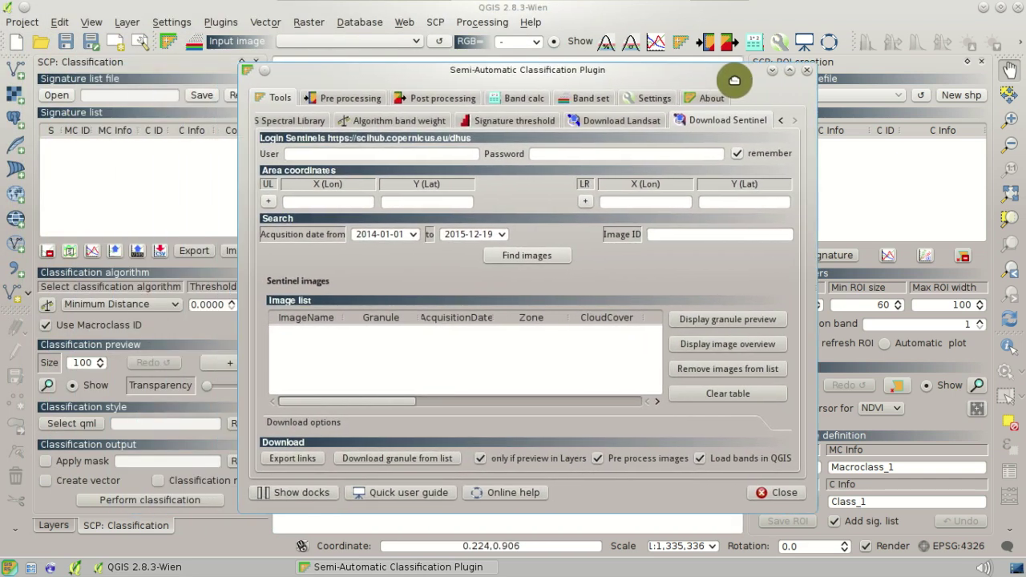
left_click(597, 151)
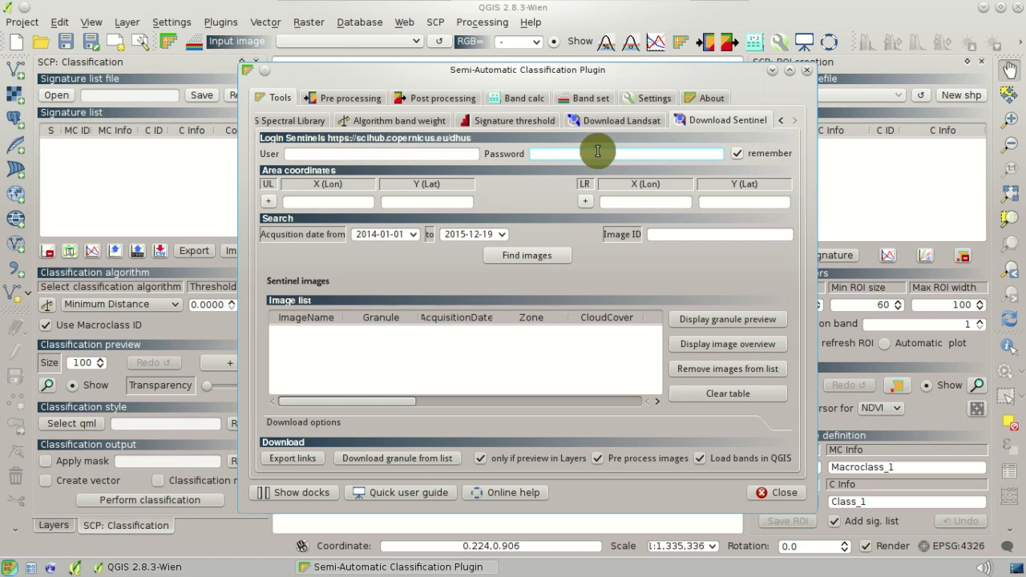
left_click(456, 158)
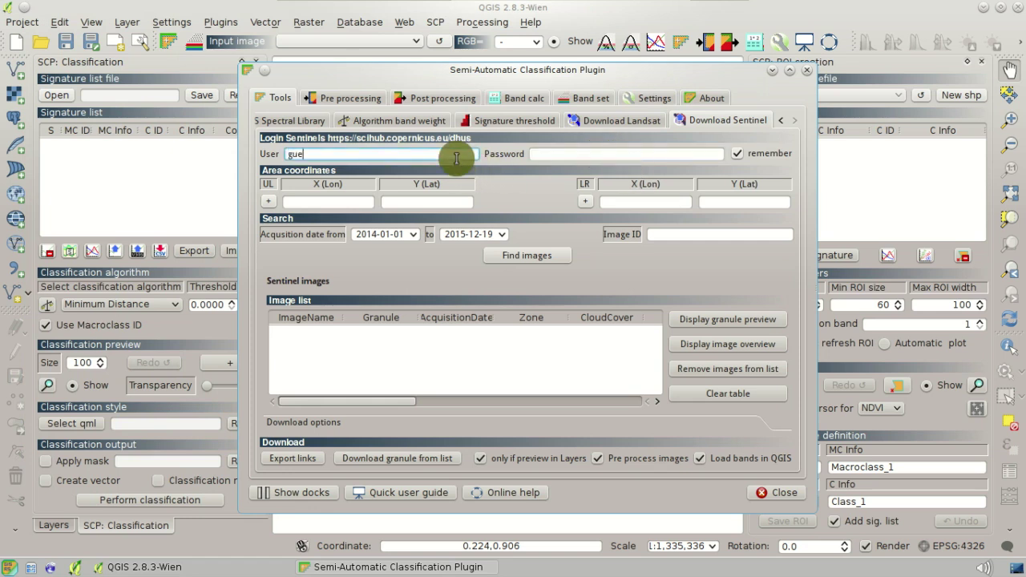
left_click(535, 153)
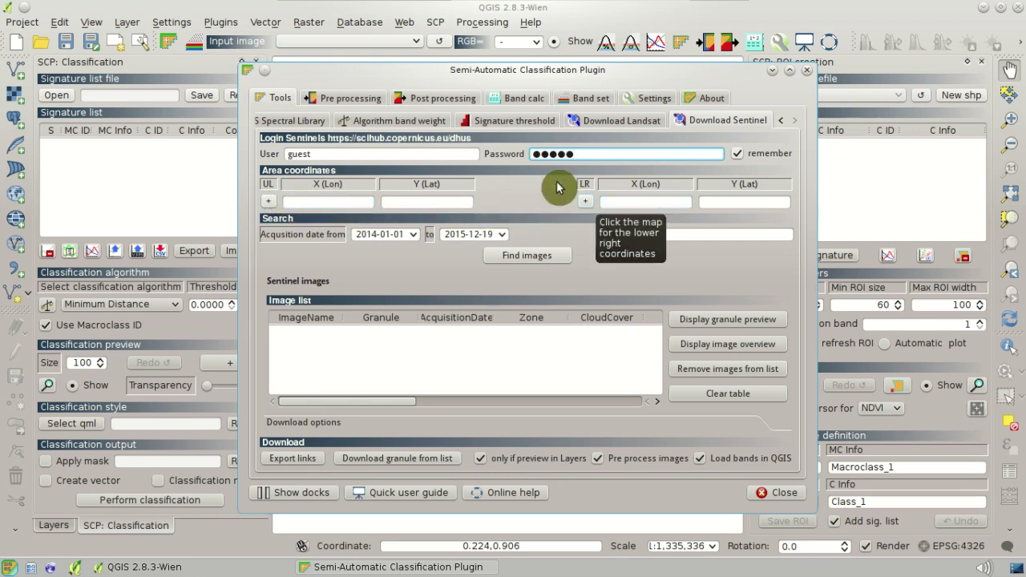
- Add an OpenStreetMap basemap layer and bring Venezia in northern Italy into view
left_click(405, 23)
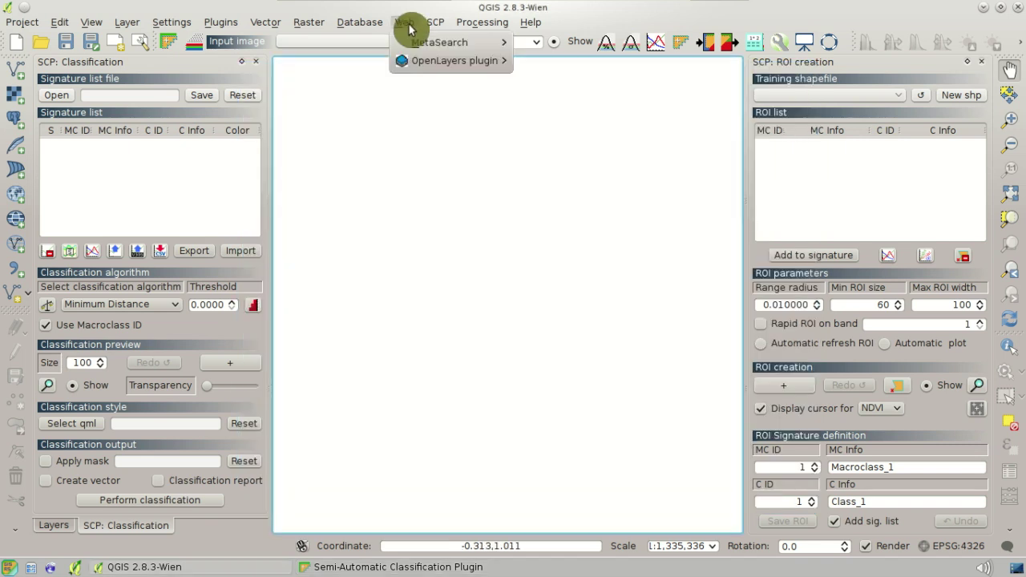
mouse_move(413, 61)
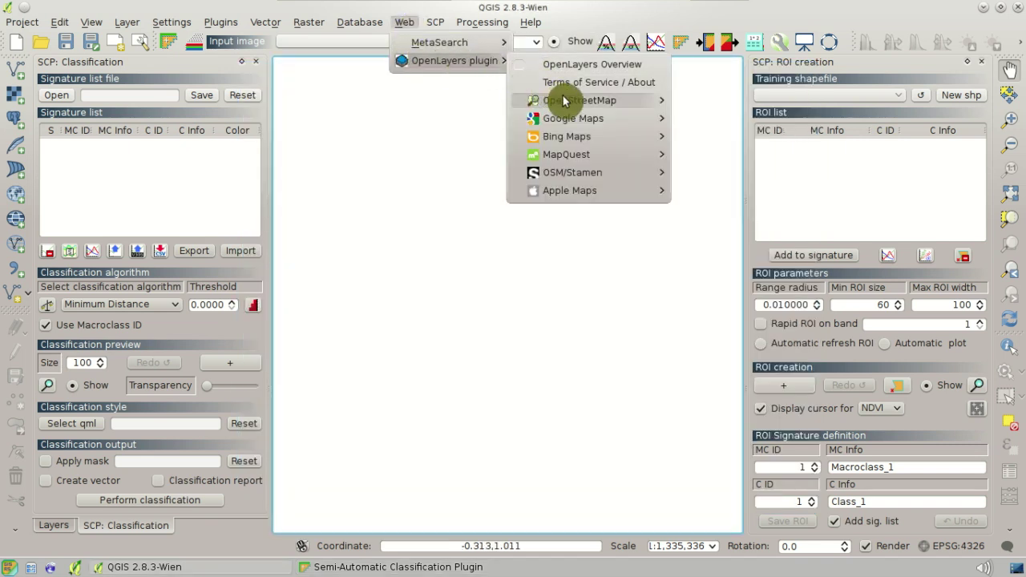
mouse_move(563, 101)
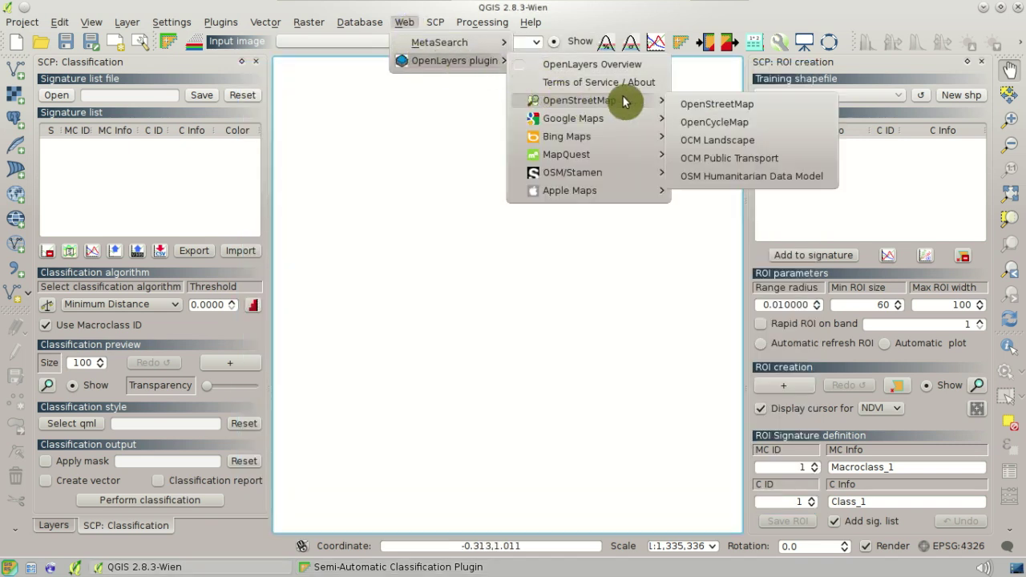
left_click(696, 105)
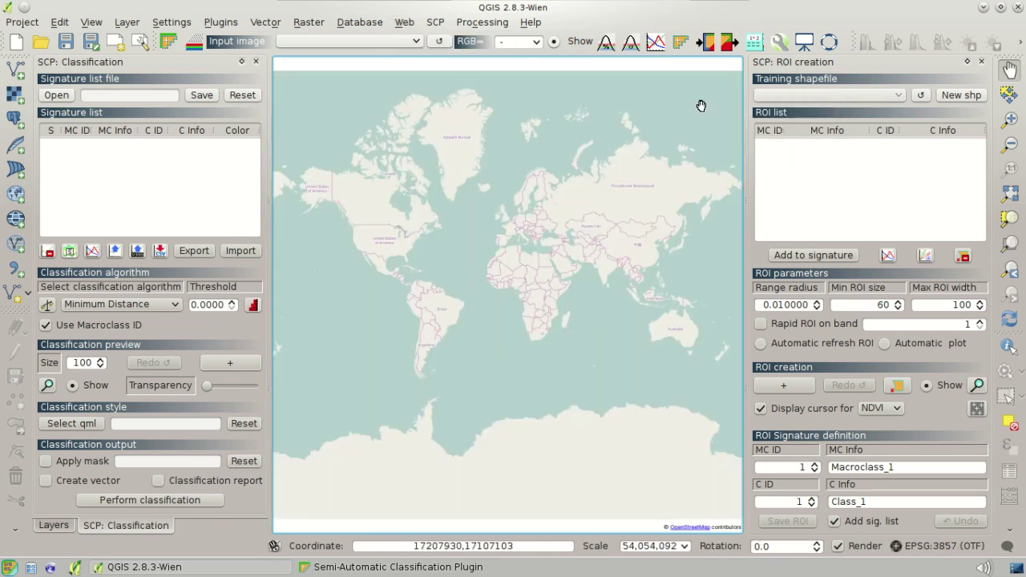
scroll(515, 222, "up", 4)
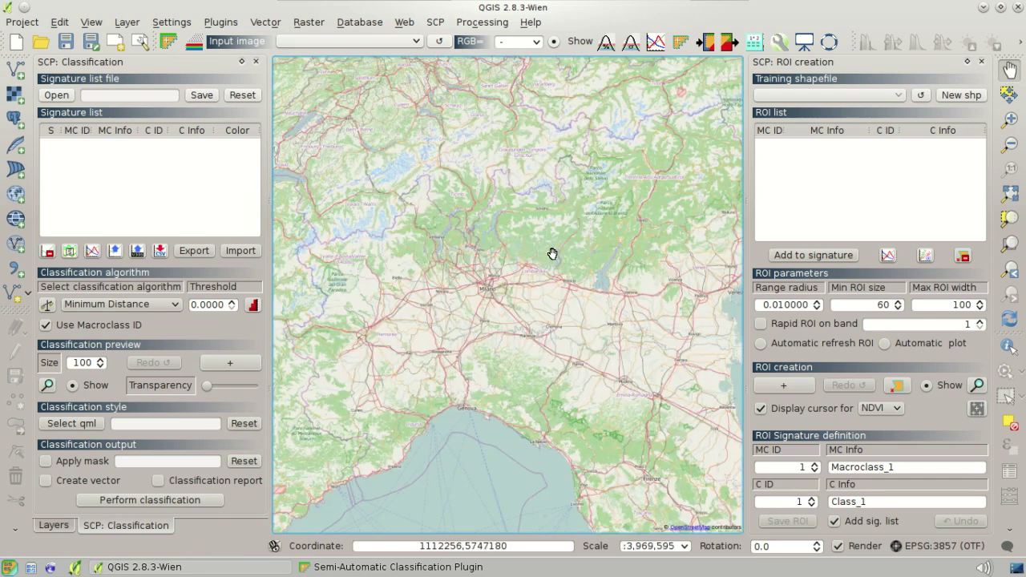
left_click_drag(552, 253, 509, 273)
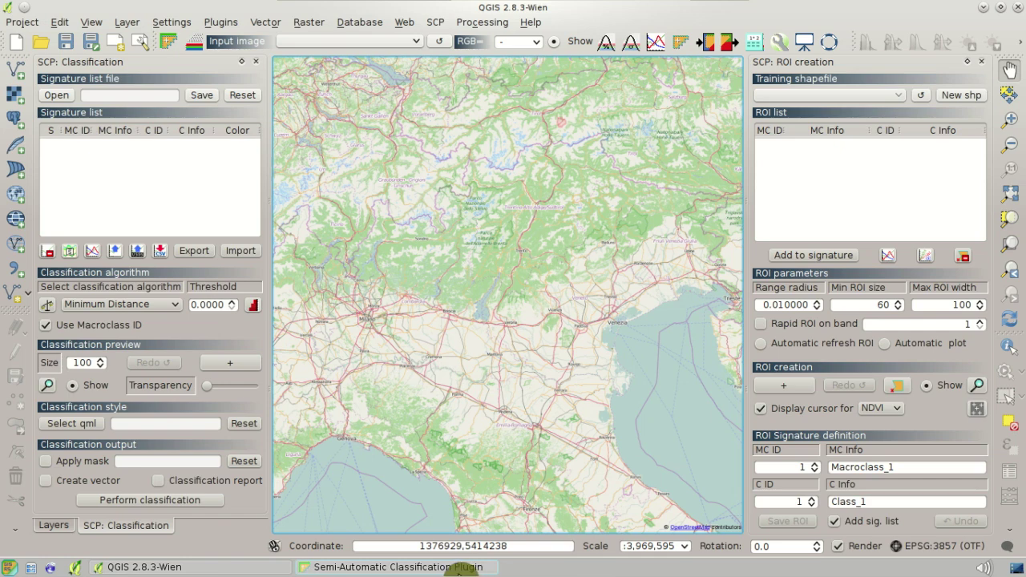
- Pick the search area on the map: UL 11.1331868994, 45.766308497; LR 12.1804612603, 44.8439541316
left_click(463, 568)
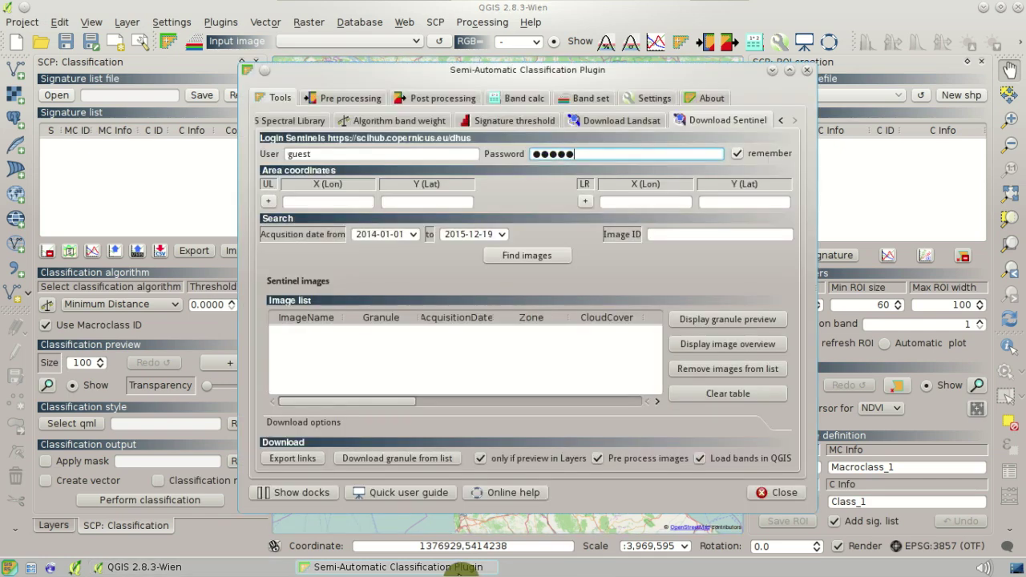
left_click(588, 37)
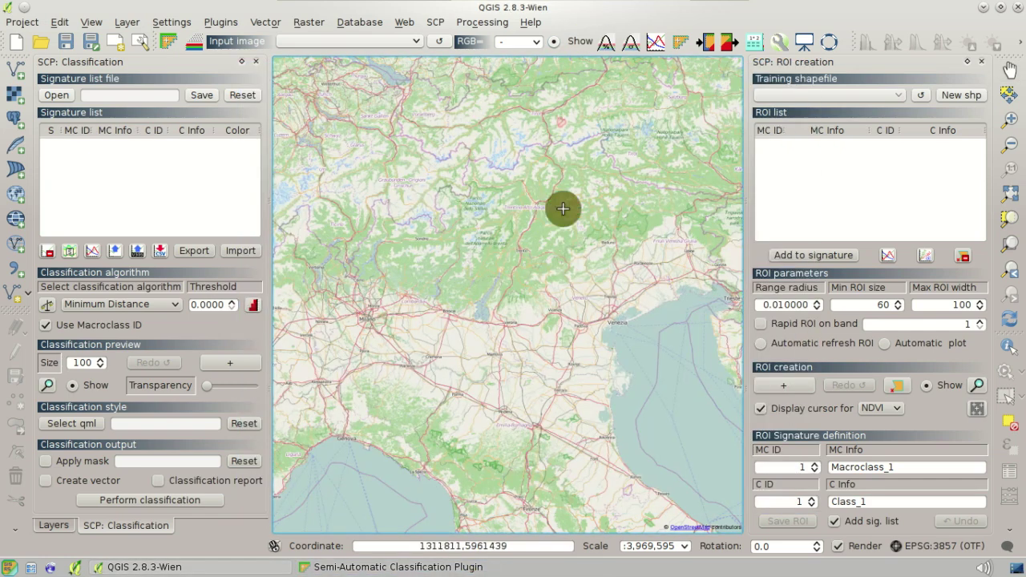
left_click(473, 567)
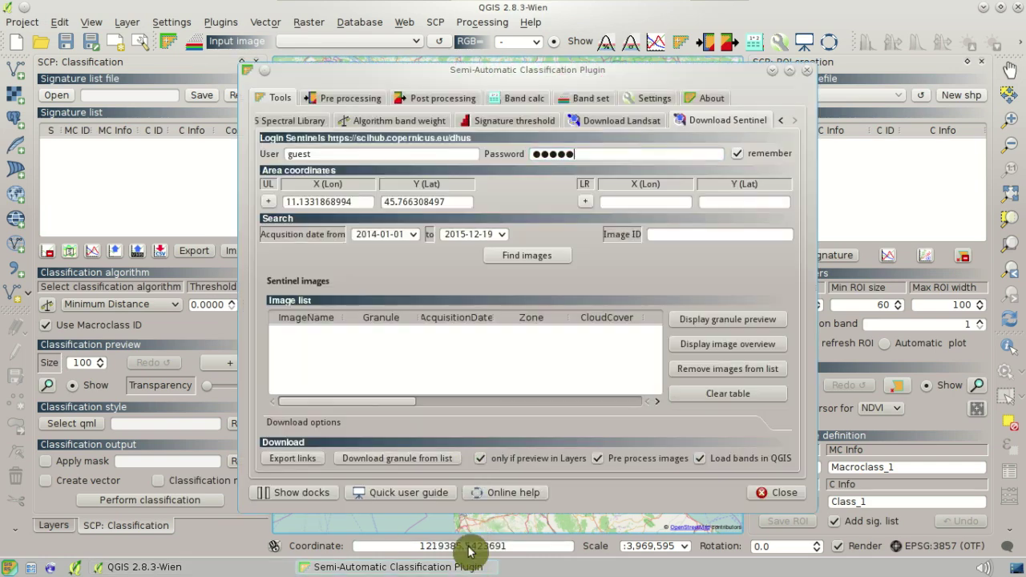
left_click(601, 36)
left_click(604, 388)
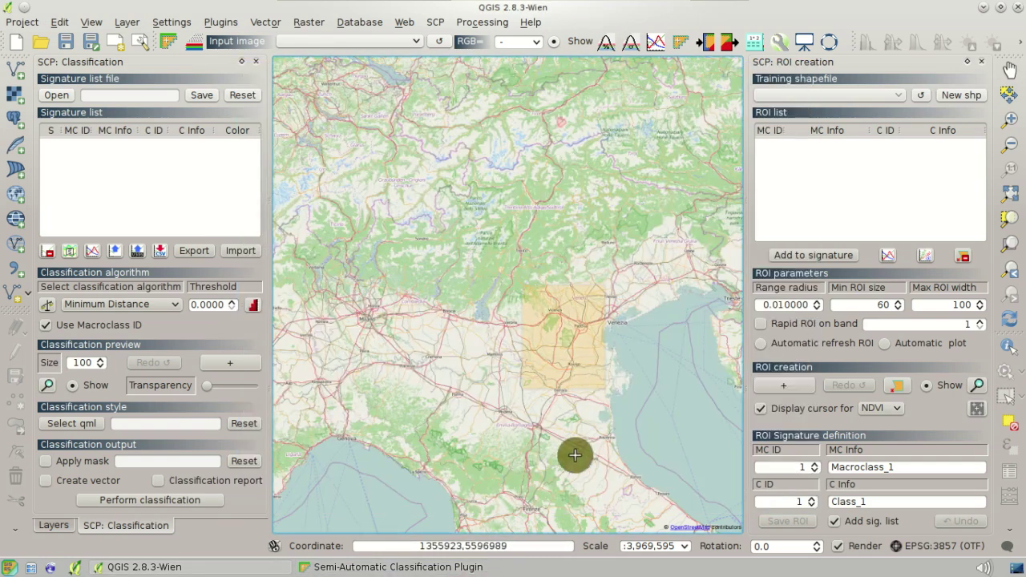
left_click(481, 567)
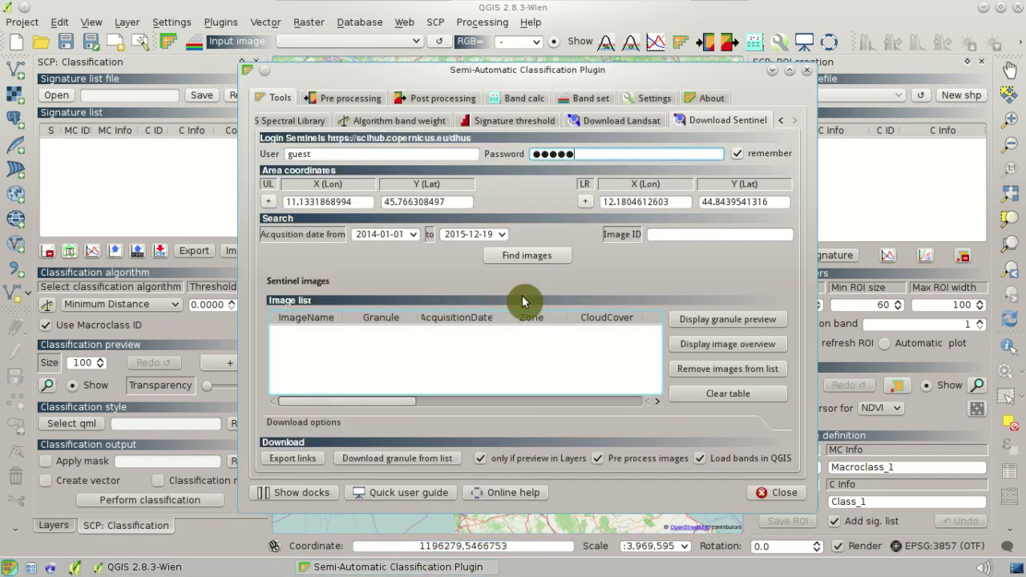
- Find the December 2015 S2A granules, then enlarge the dialog and widen the ImageName and Granule columns
left_click(565, 258)
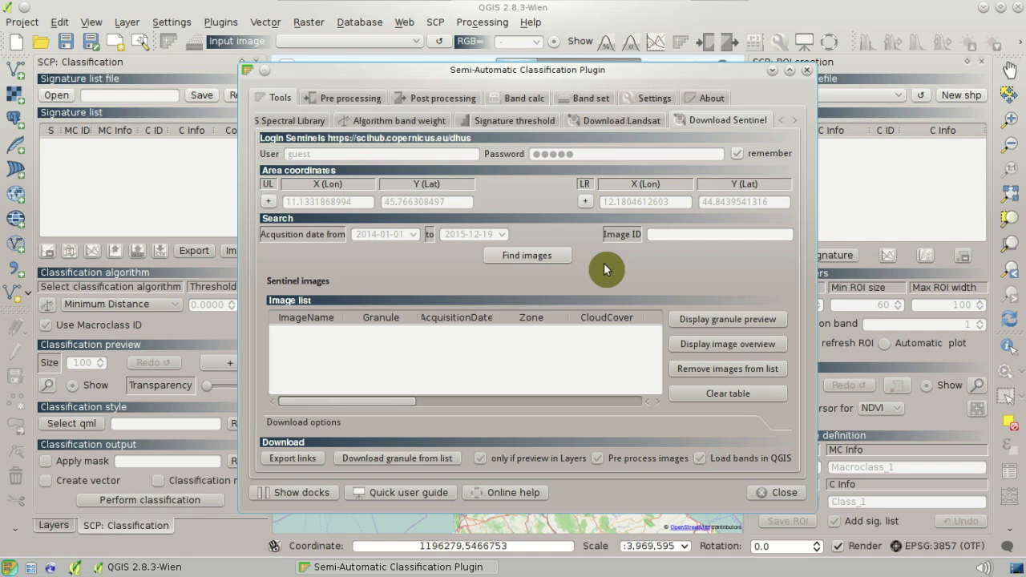
left_click_drag(670, 81, 681, 107)
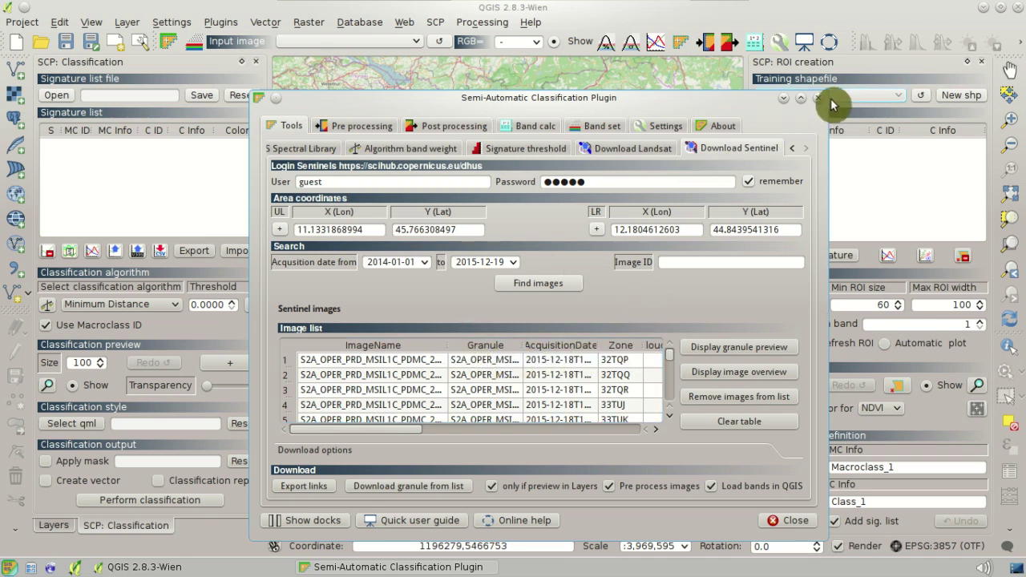
left_click_drag(826, 96, 912, 47)
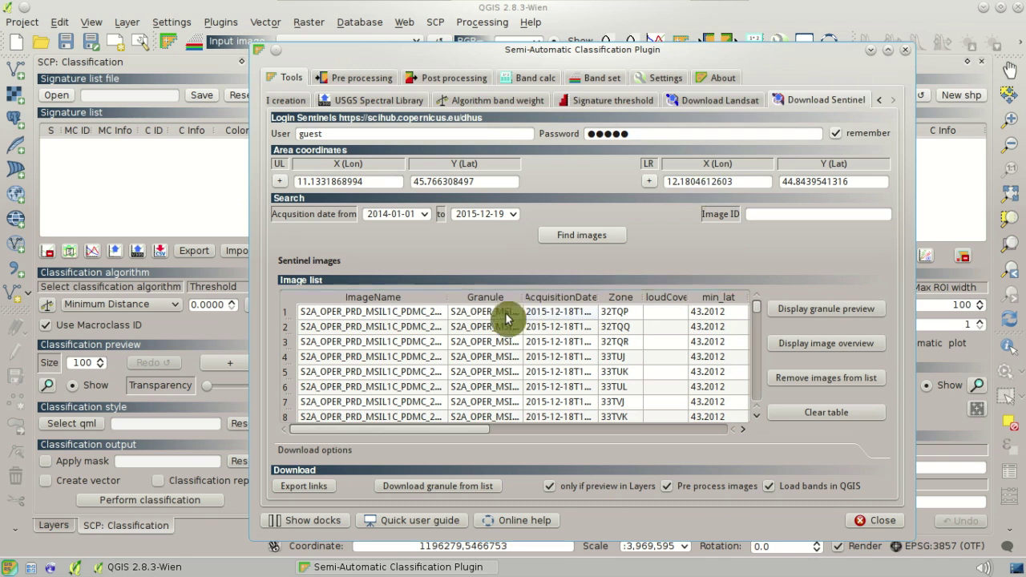
left_click_drag(447, 297, 520, 308)
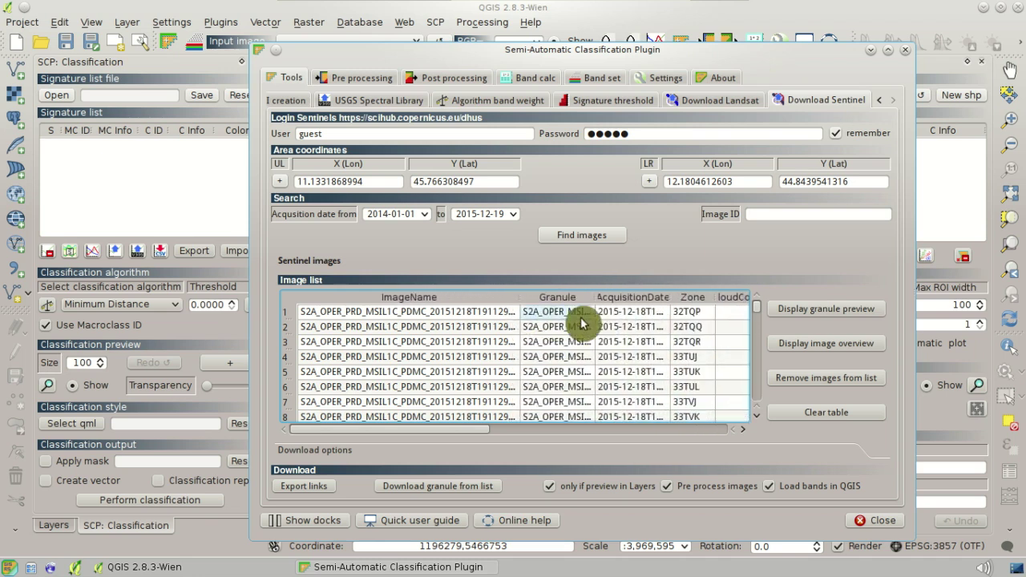
mouse_move(595, 298)
left_mouse_down()
mouse_move(670, 296)
mouse_move(661, 300)
mouse_move(703, 307)
mouse_move(593, 301)
left_mouse_up()
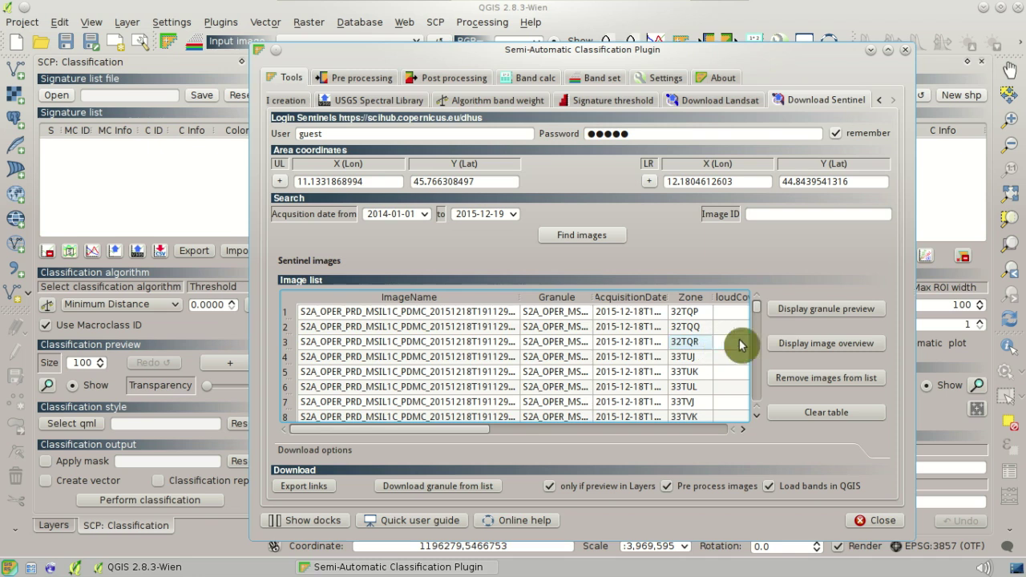
mouse_move(758, 312)
left_mouse_down()
mouse_move(757, 358)
mouse_move(749, 305)
left_mouse_up()
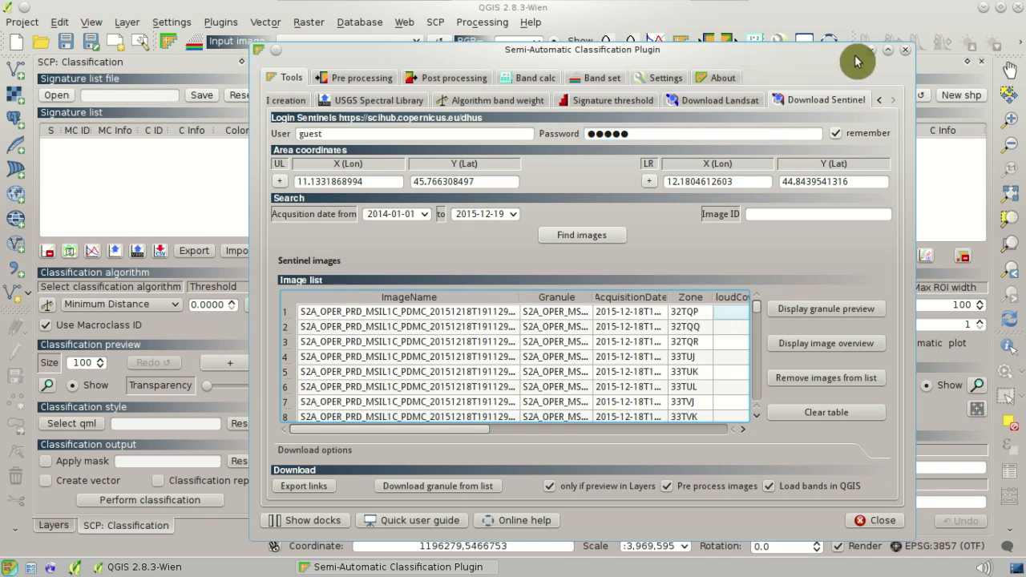
- Select the first listed granule, tile 32TQP, and load its preview onto the map
left_click(905, 50)
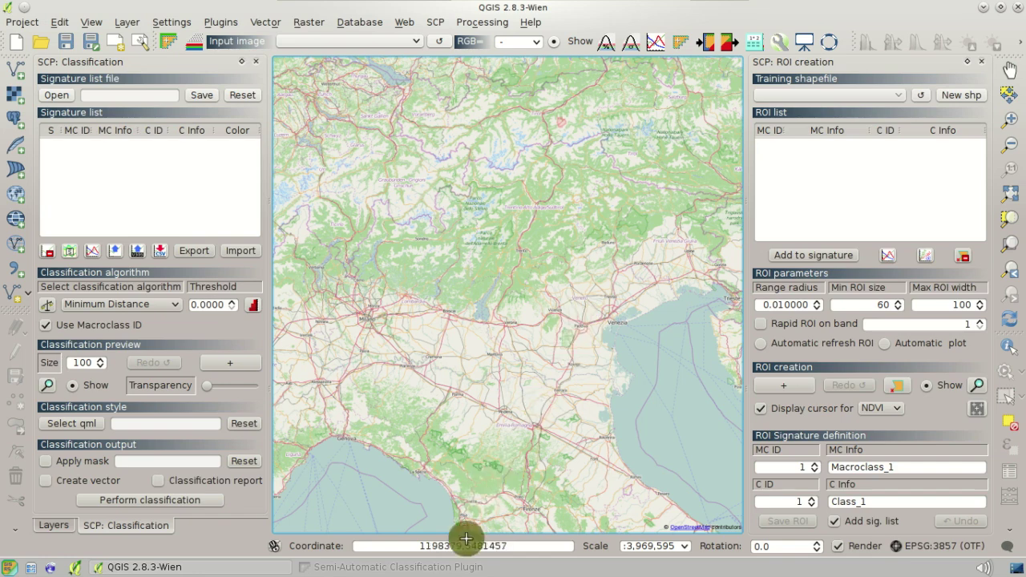
left_click(459, 568)
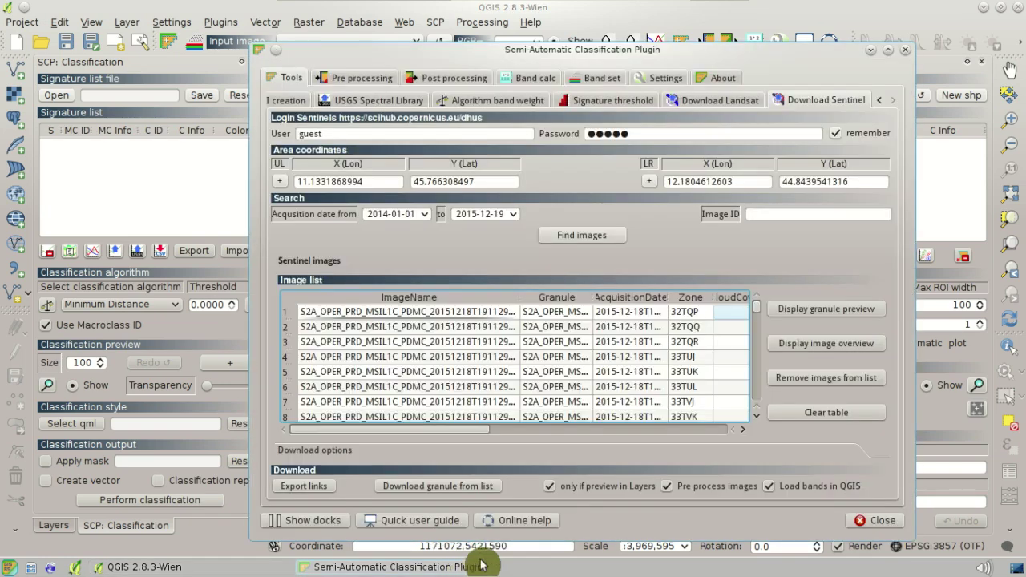
left_click(639, 311)
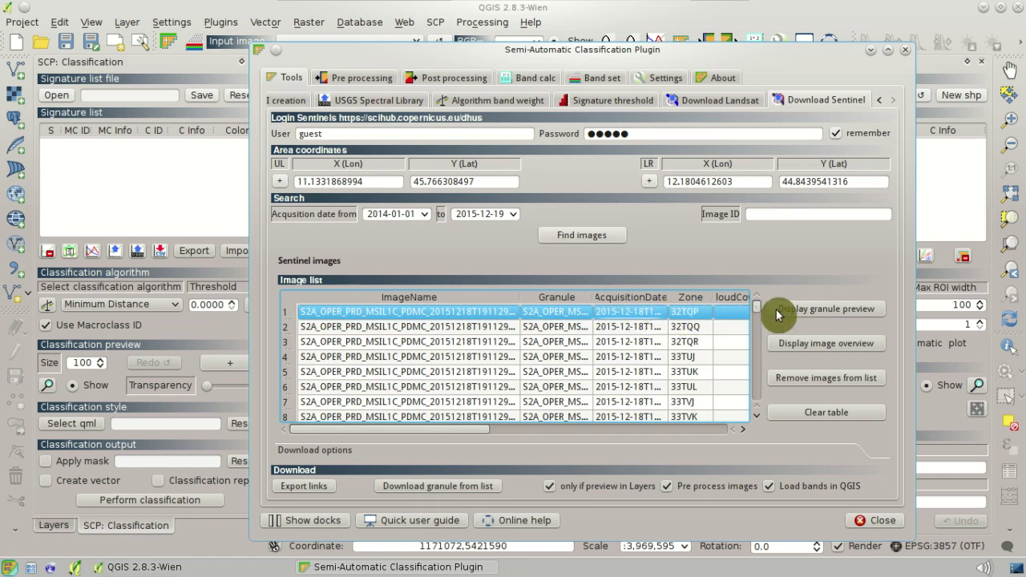
left_click(879, 313)
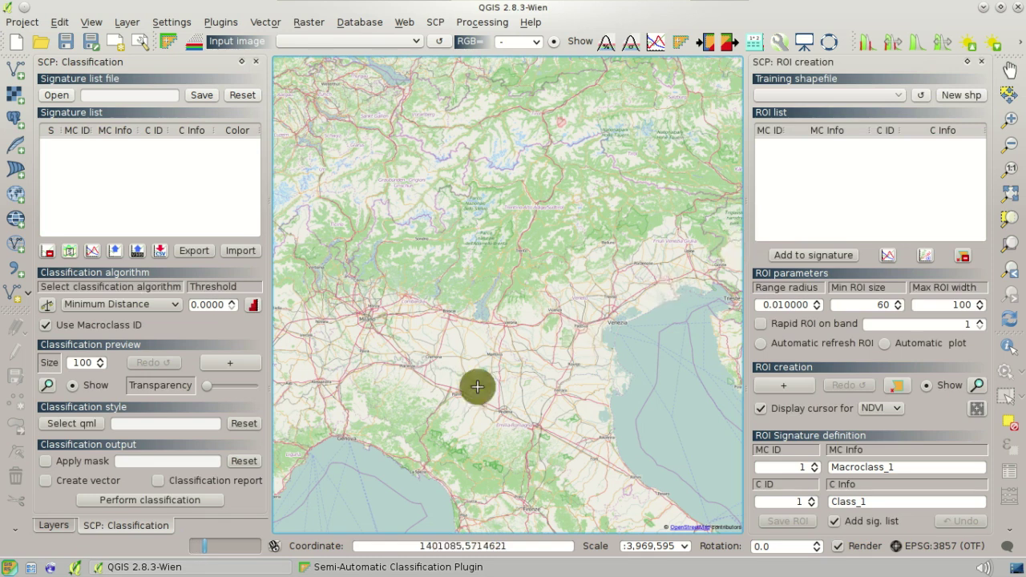
- Zoom the map to the 32TQP granule preview layer from the Layers panel
left_click(53, 526)
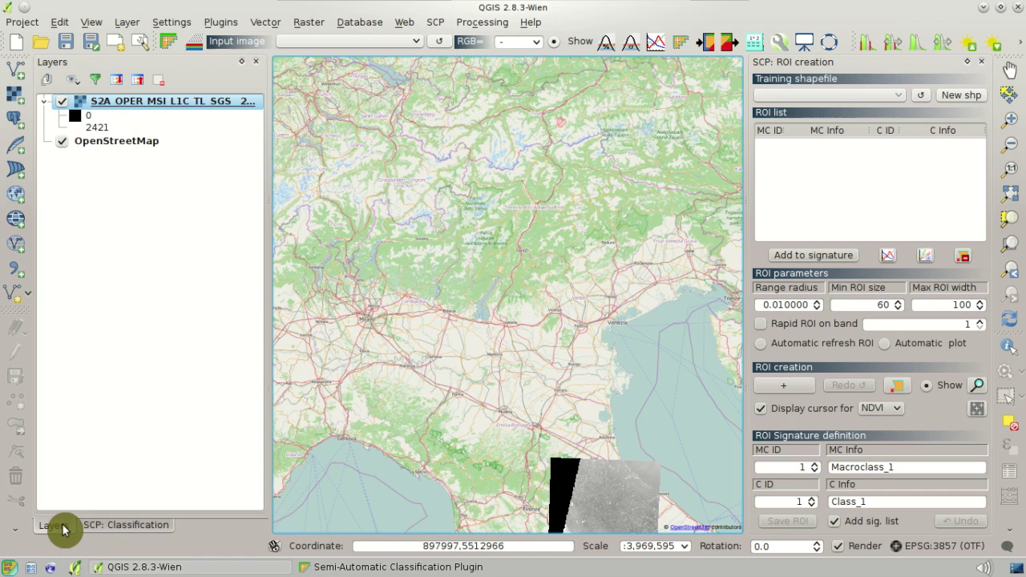
right_click(155, 108)
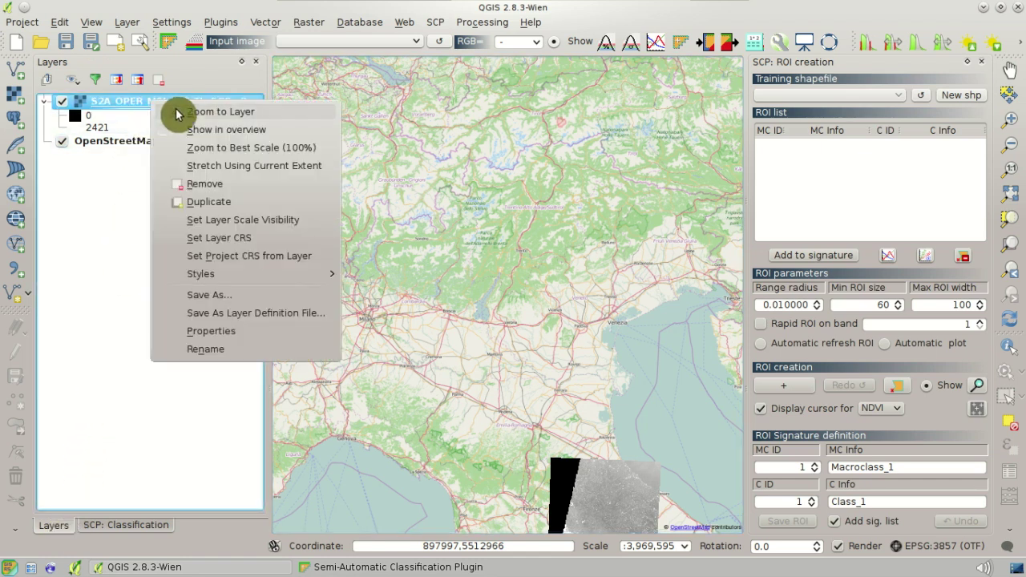
left_click(178, 110)
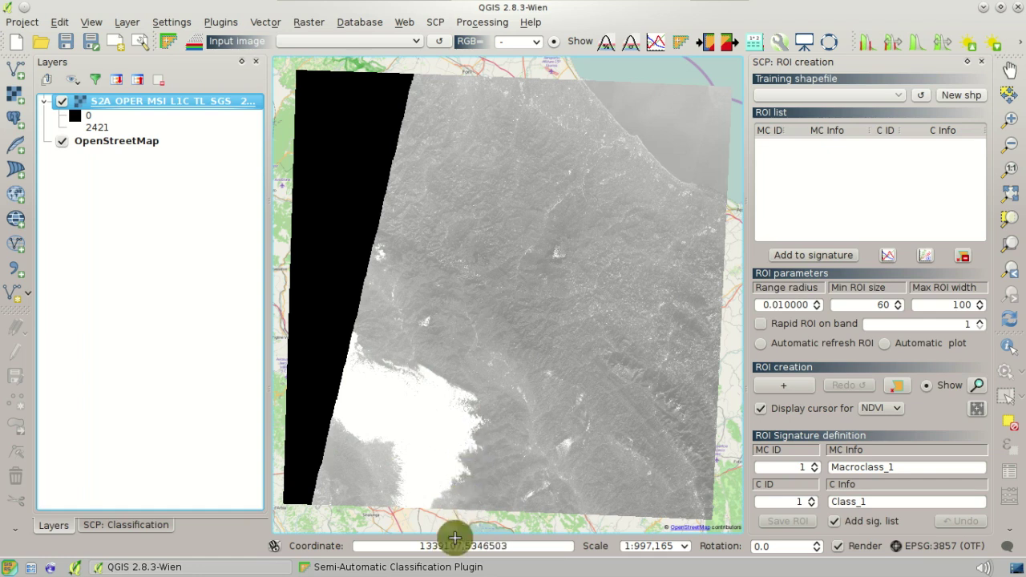
- Add the colour overview of the whole acquisition and zoom the map to it
left_click(454, 567)
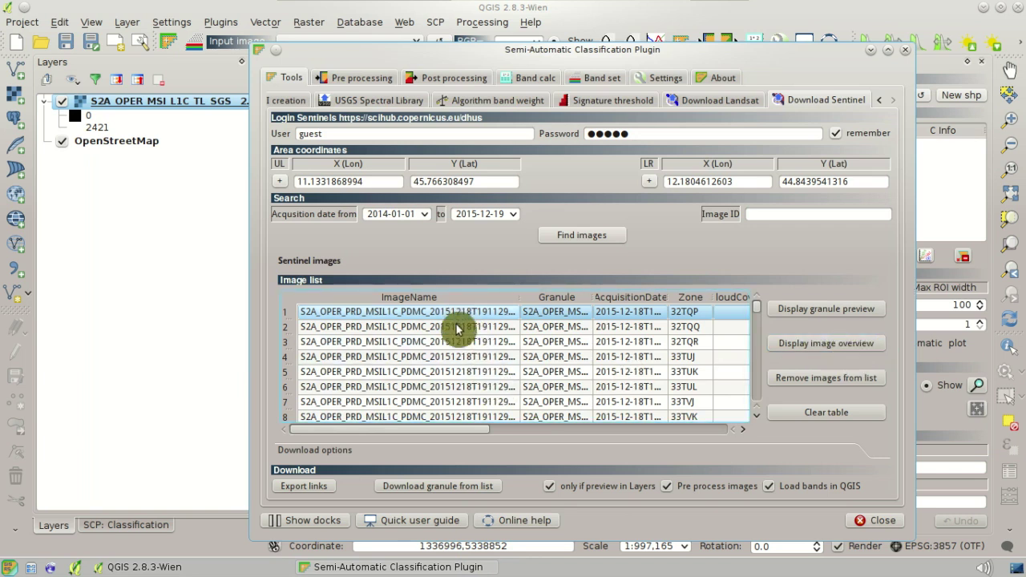
left_click(838, 343)
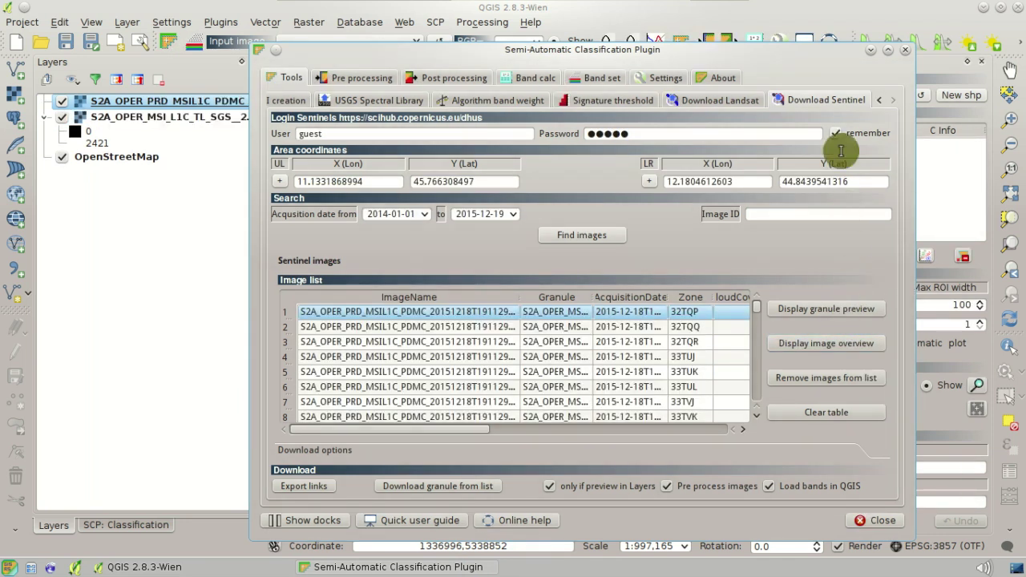
left_click(815, 25)
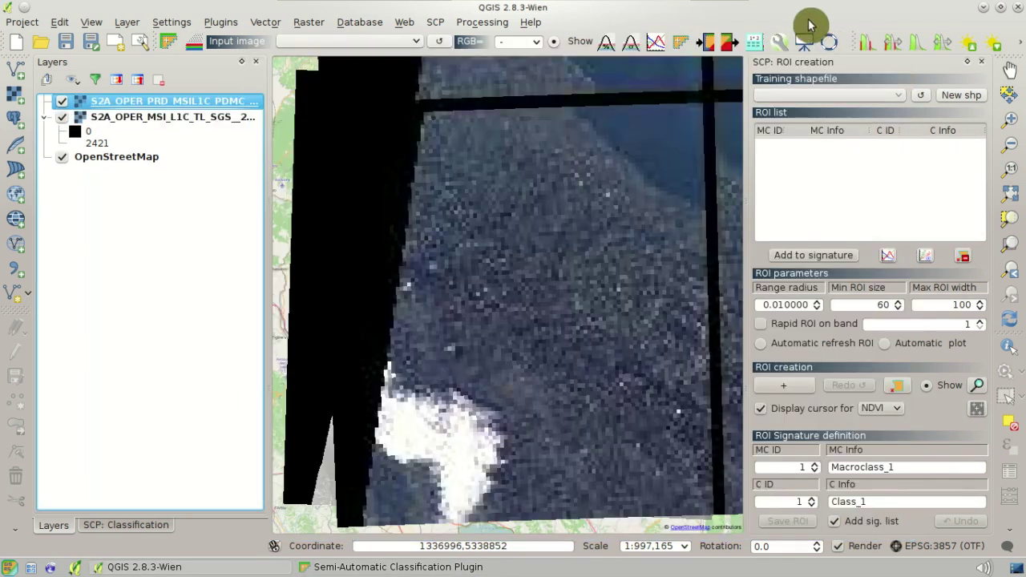
right_click(225, 105)
left_click(242, 114)
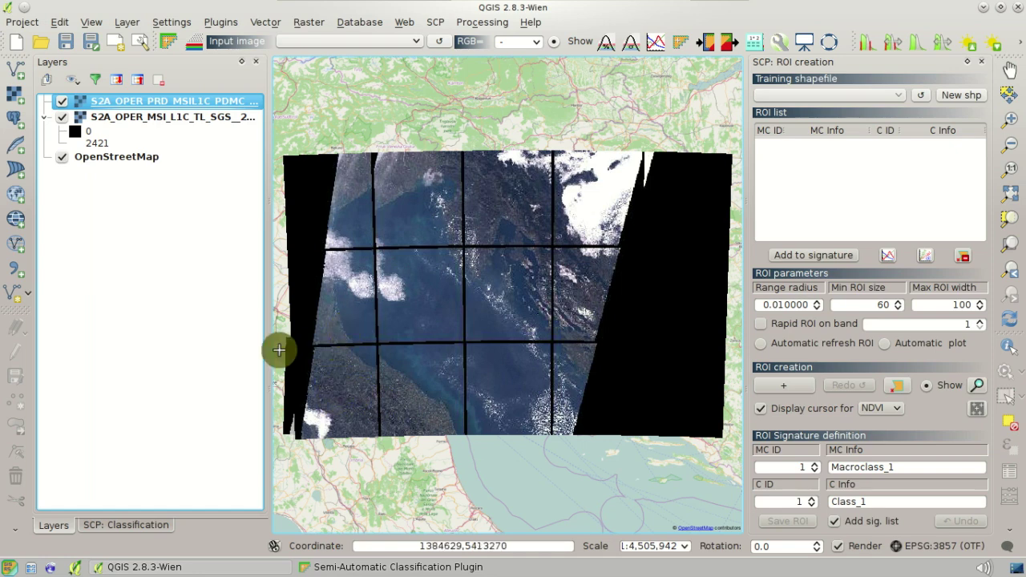
- Zoom back to the granule preview and switch off the overview layer
right_click(126, 119)
left_click(127, 122)
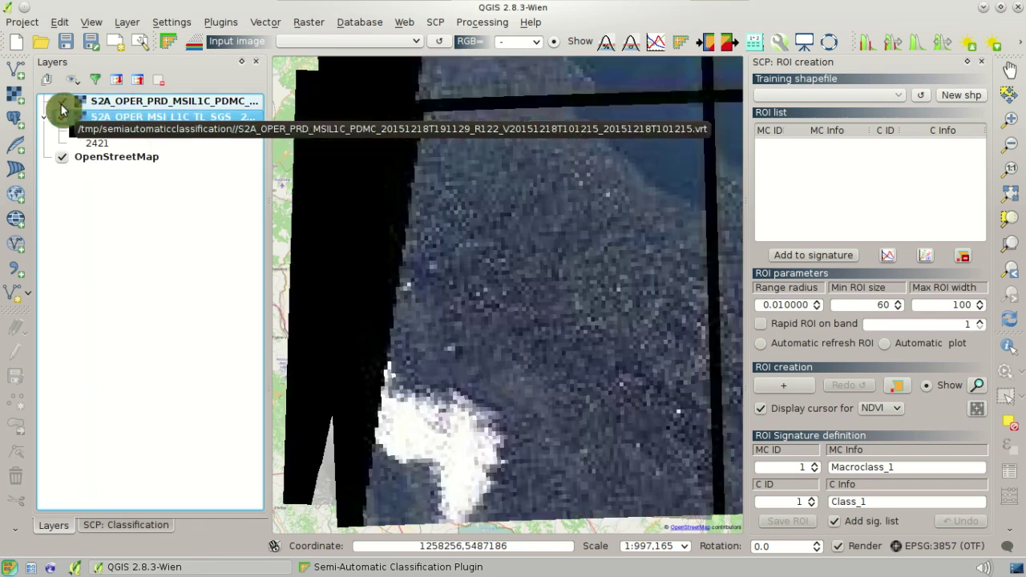
left_click(63, 102)
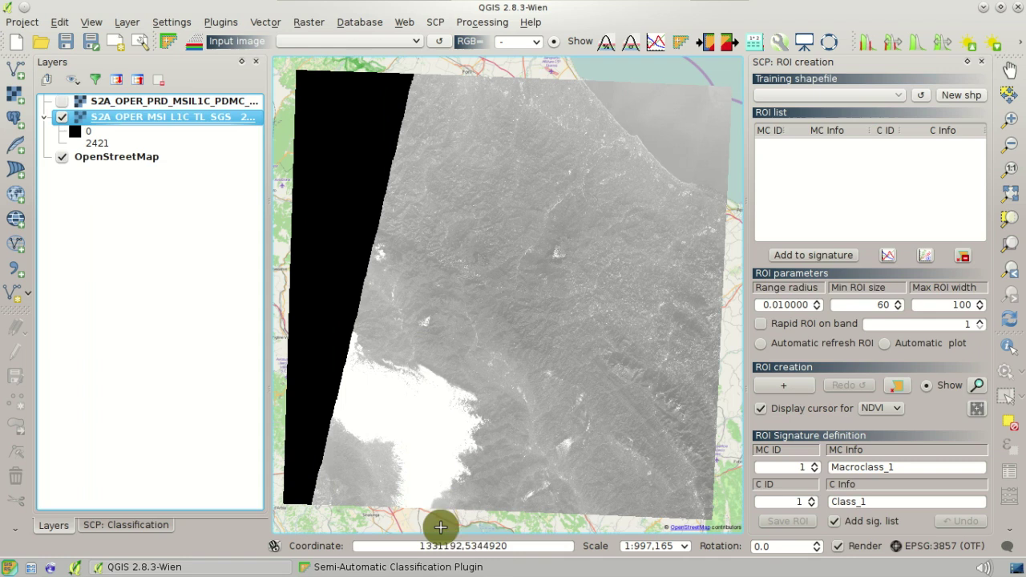
left_click(453, 569)
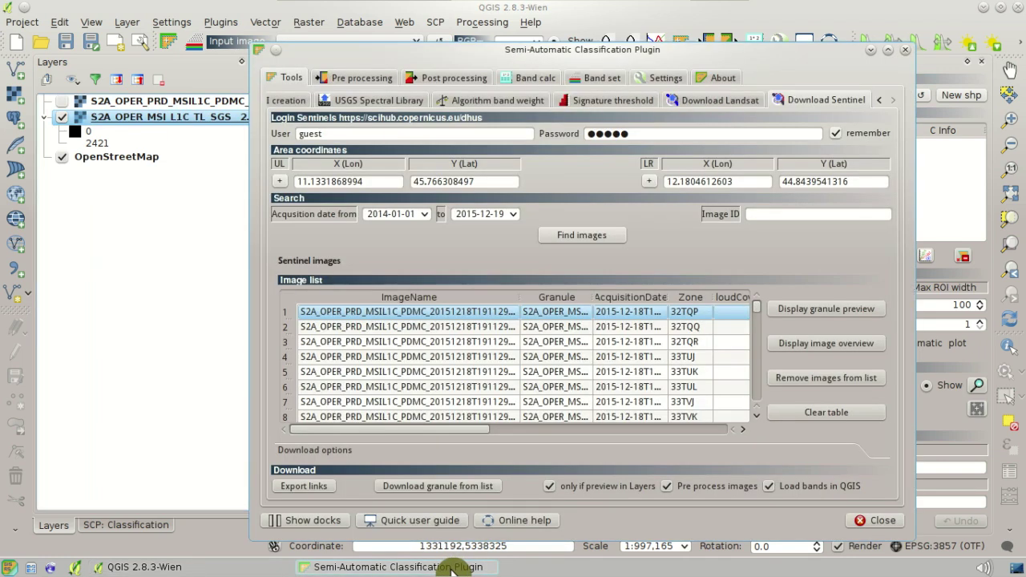
- Limit downloads to granules previewed in Layers and show the Sentinel-2 conversion settings
left_click(594, 491)
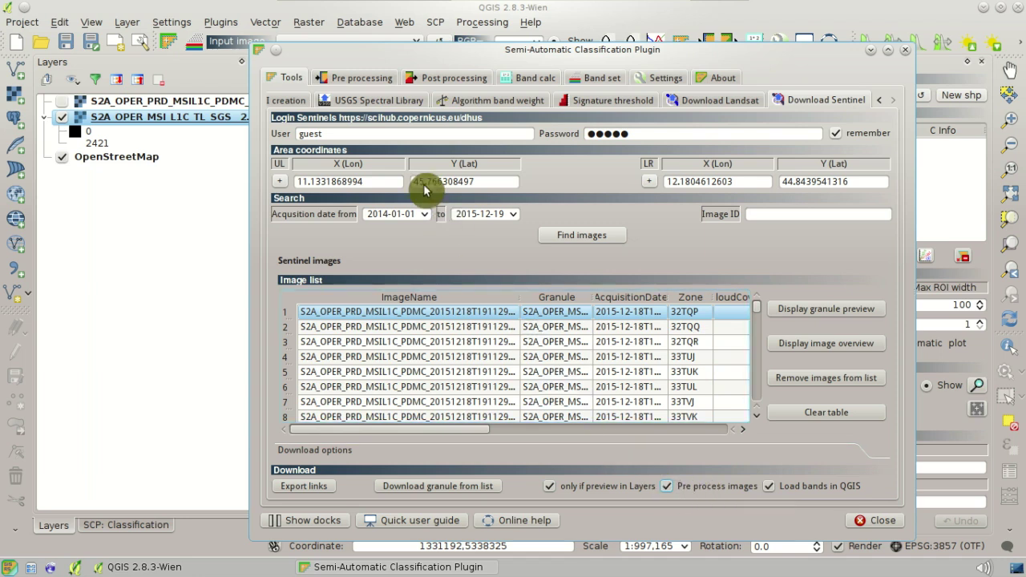
left_click(355, 83)
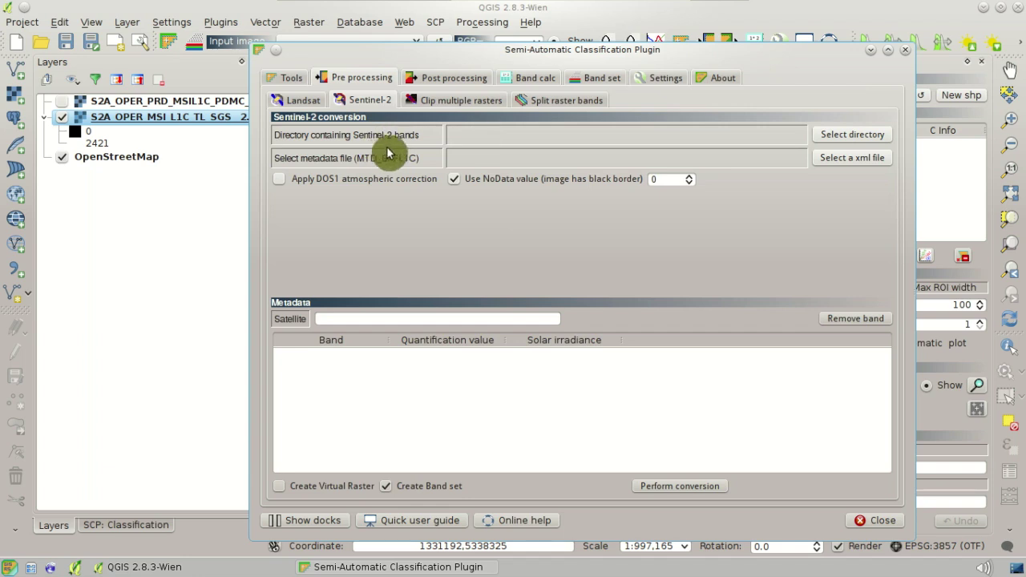
- Enable DOS1 atmospheric correction for Sentinel-2 conversion, then return to Download Sentinel
left_click(374, 186)
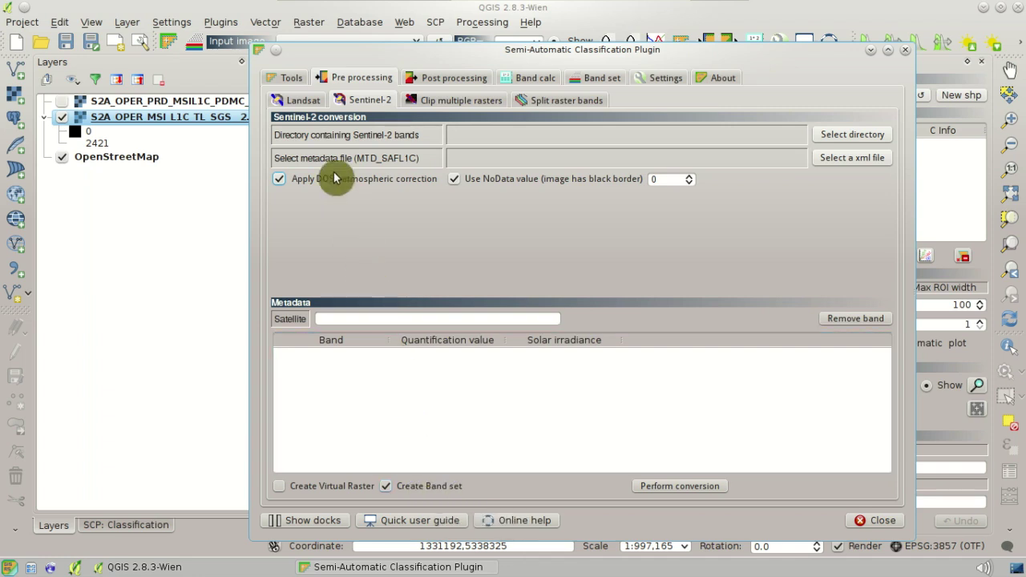
left_click(291, 79)
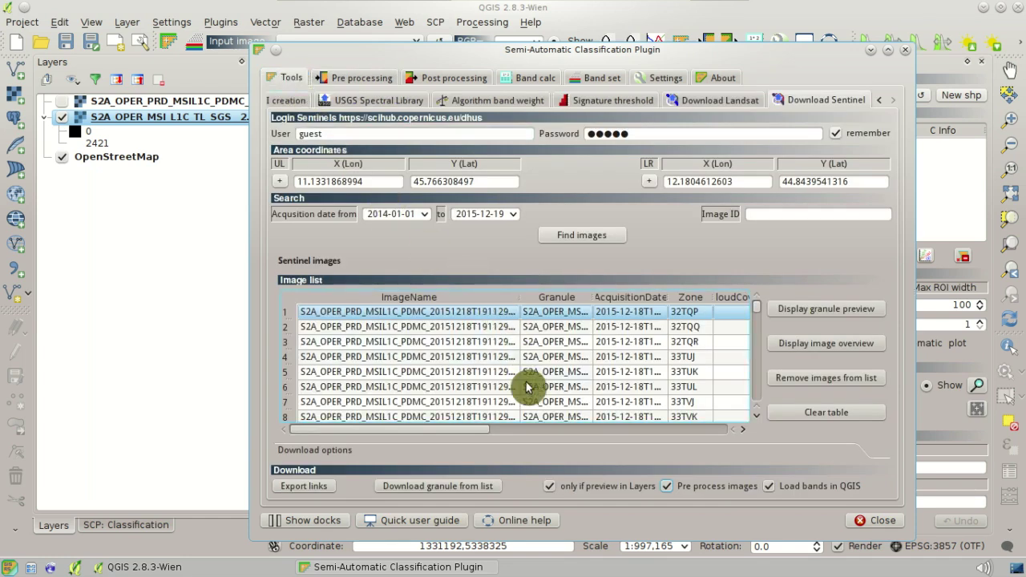
- Select all bands in the download options and start downloading the granule from the list
left_click(583, 454)
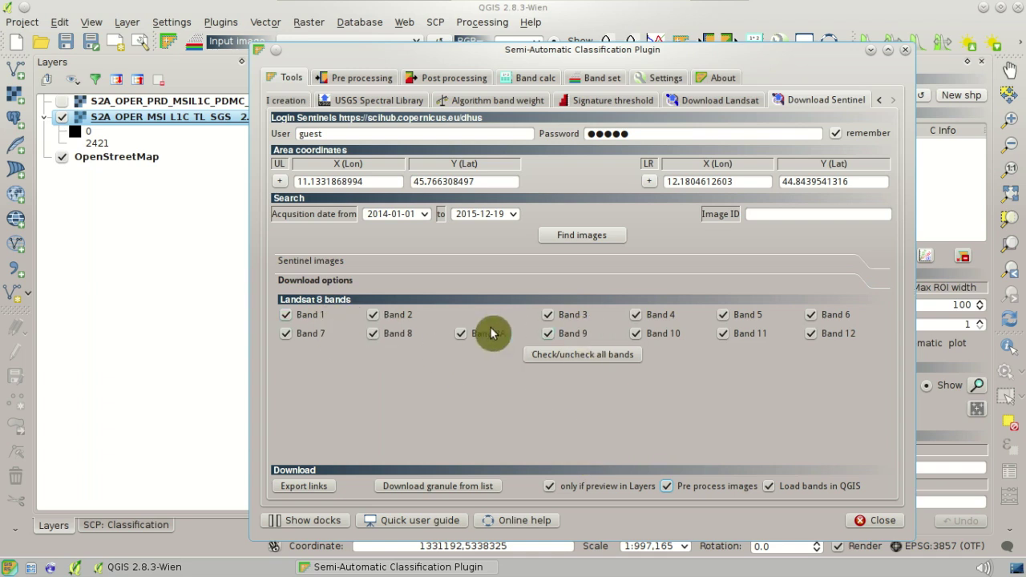
left_click(561, 356)
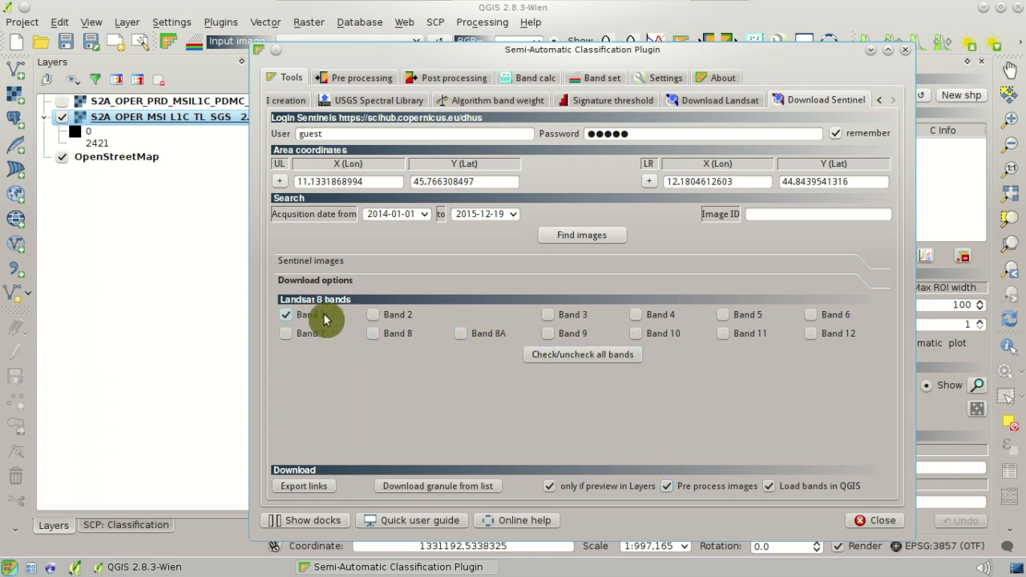
left_click(286, 315)
left_click(379, 317)
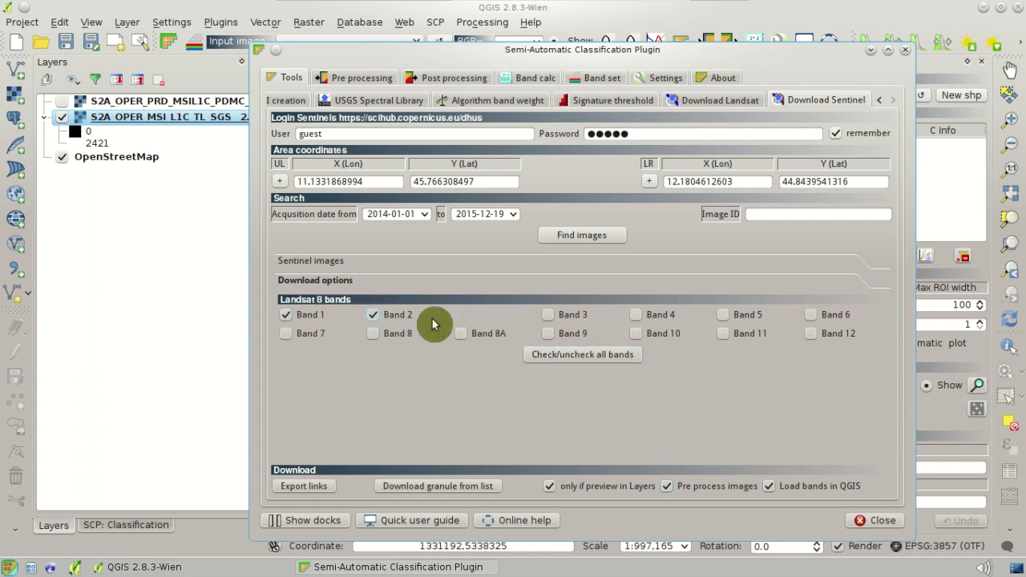
left_click(572, 361)
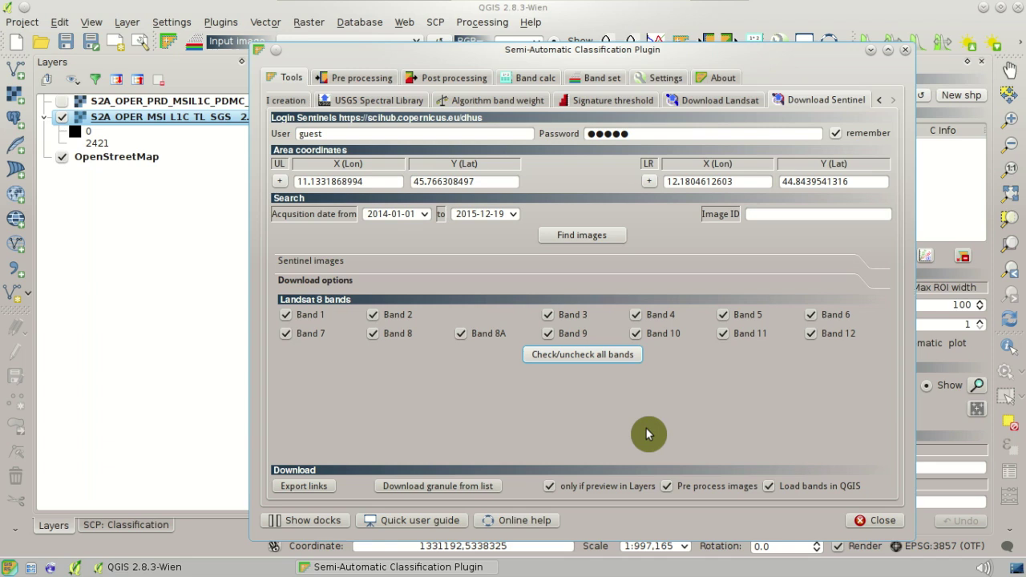
left_click(493, 489)
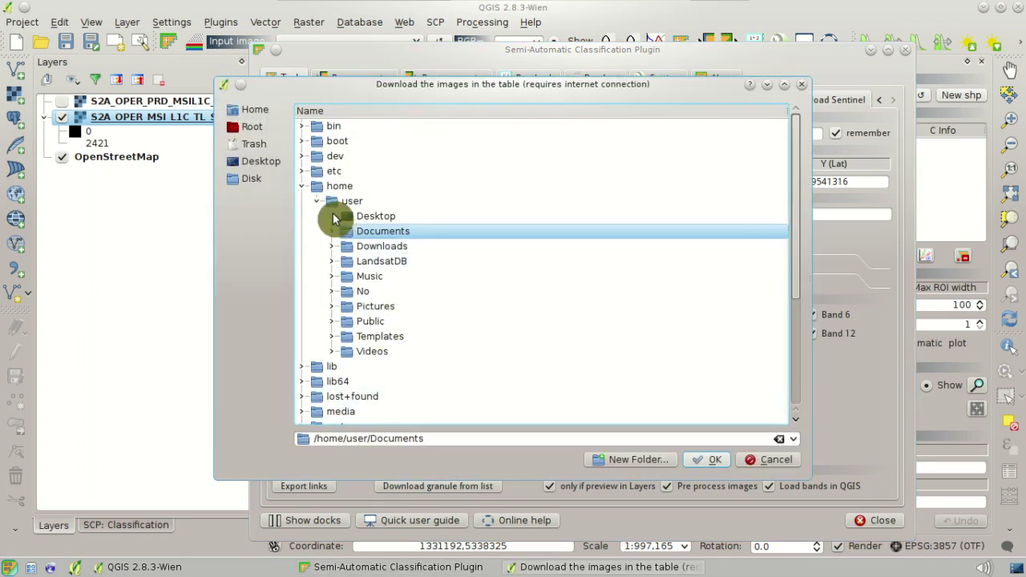
- Make a new 'Sentinel2' folder on the Desktop and choose it as the granule download folder
left_click(358, 216)
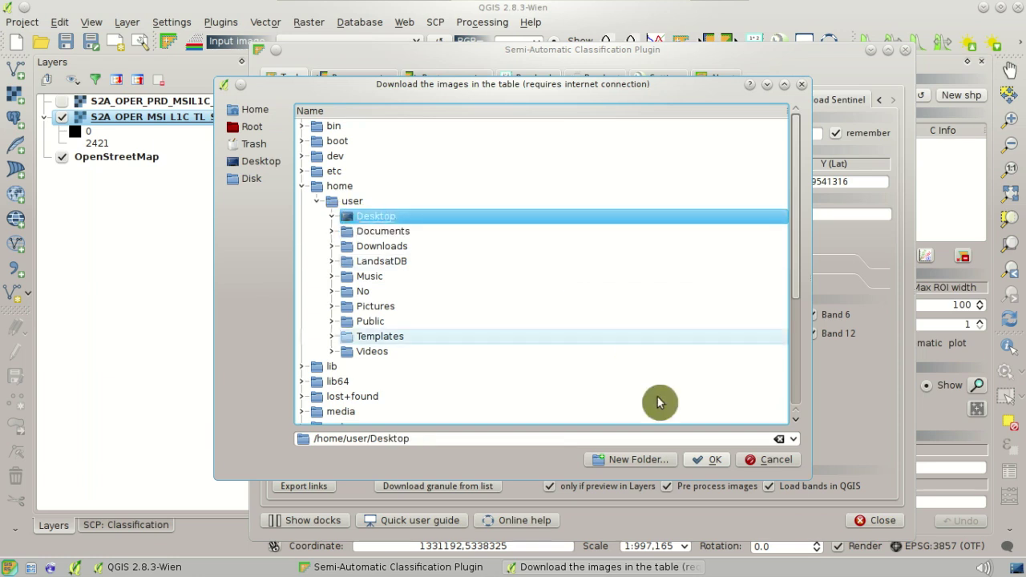
left_click(658, 464)
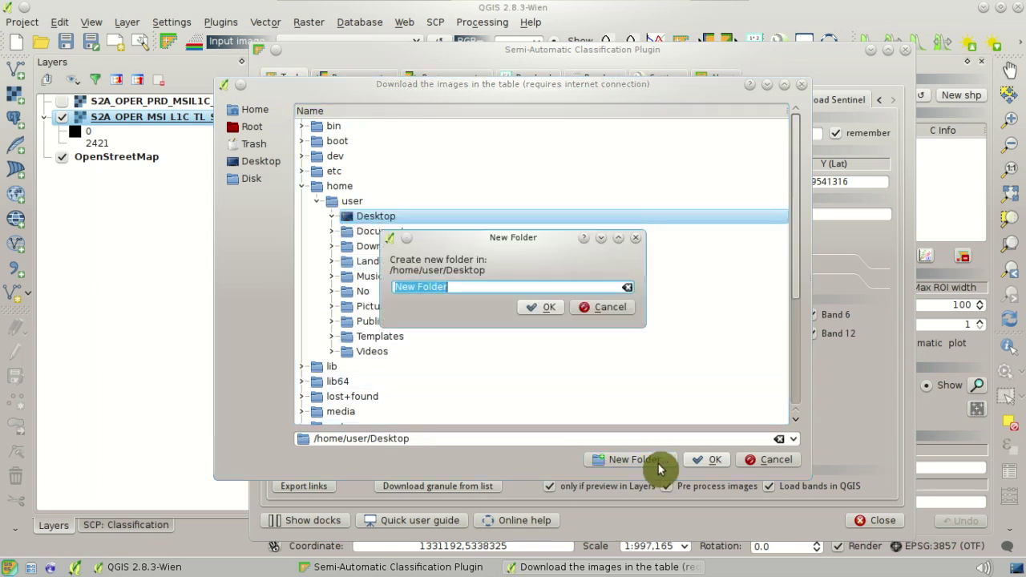
type("Sentinel2")
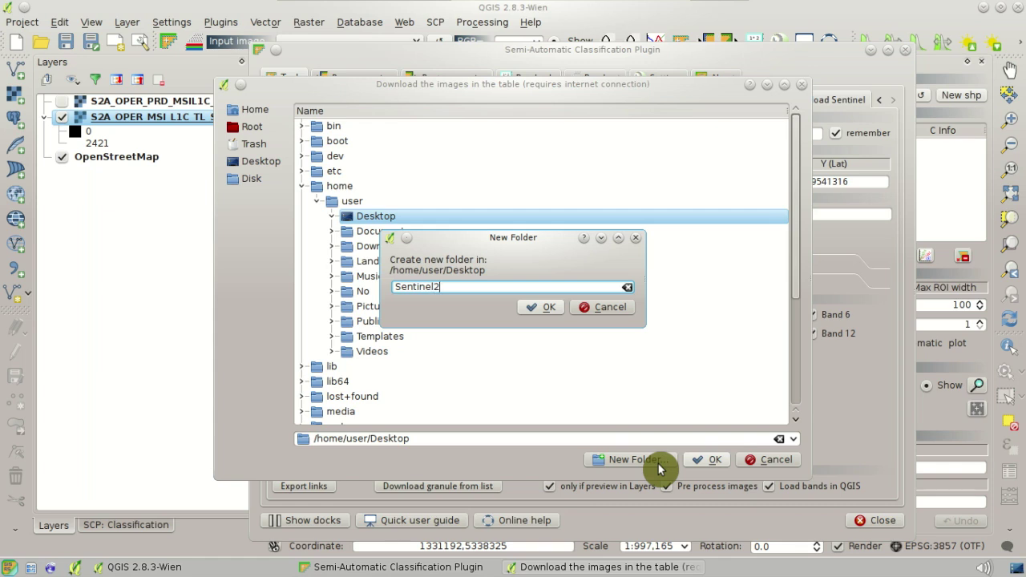
left_click(550, 312)
left_click(705, 462)
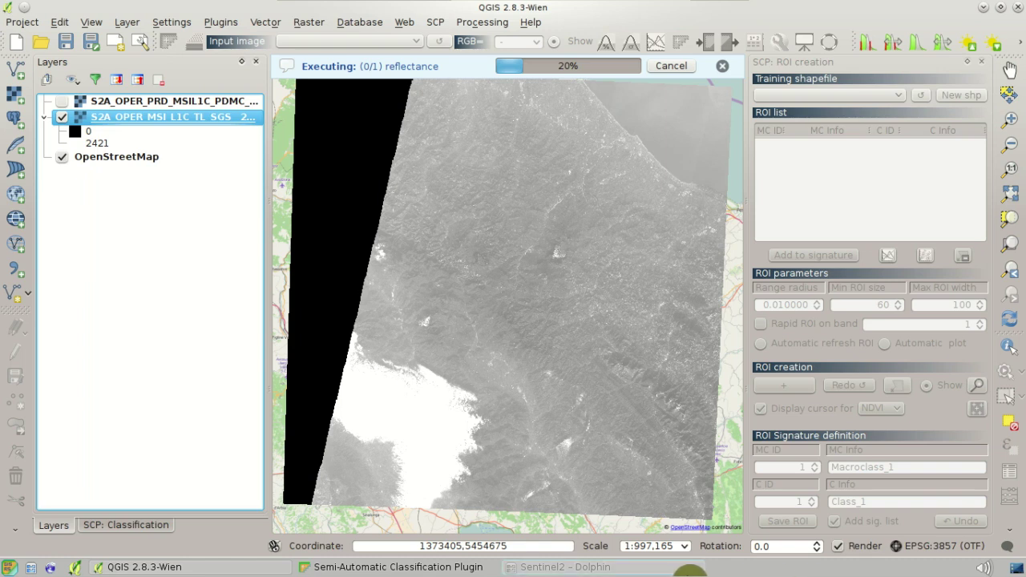
- In Dolphin, inspect the original granule folder and the _con output folder, then minimize Dolphin
left_click(633, 566)
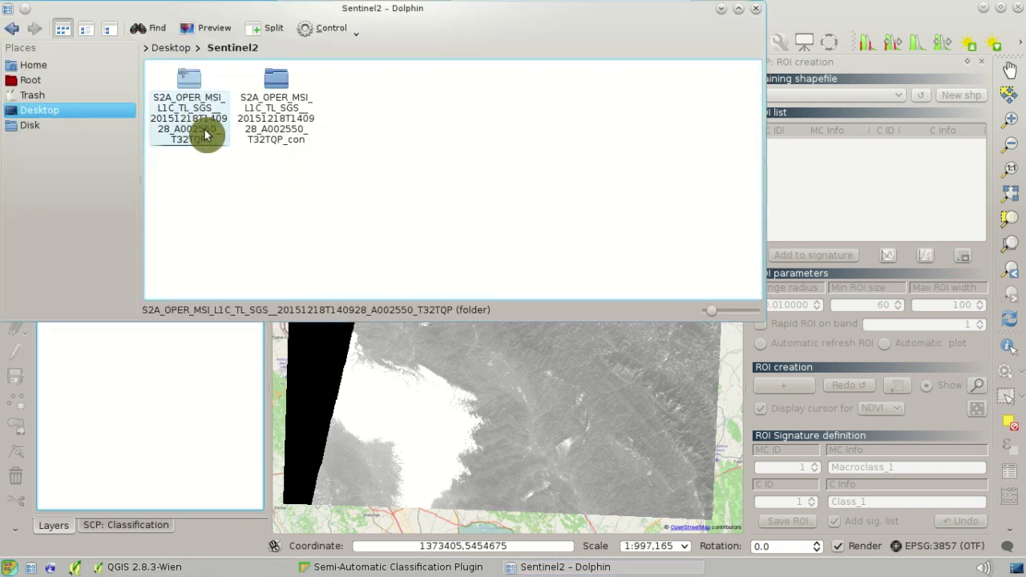
left_click(204, 134)
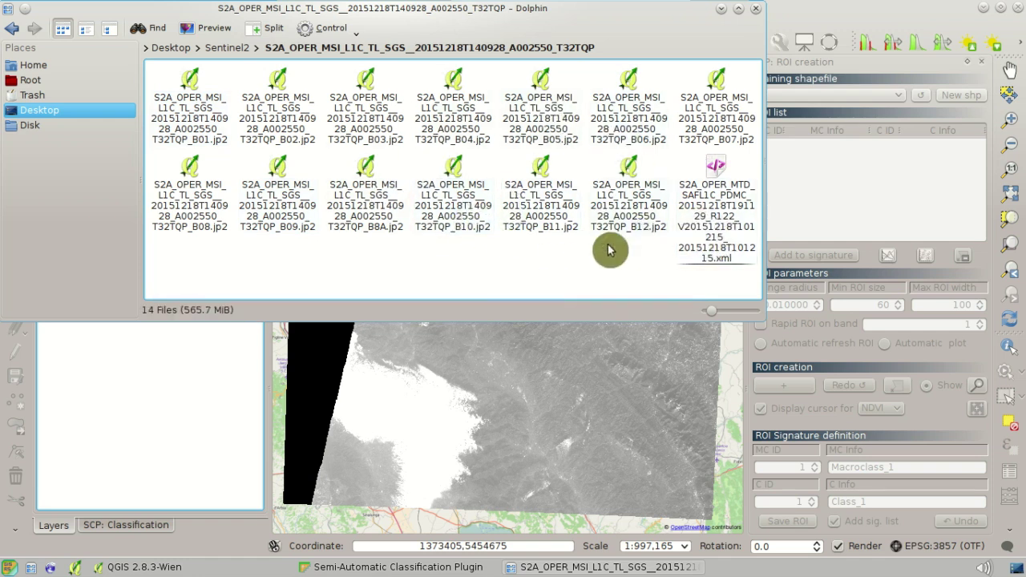
left_click(236, 47)
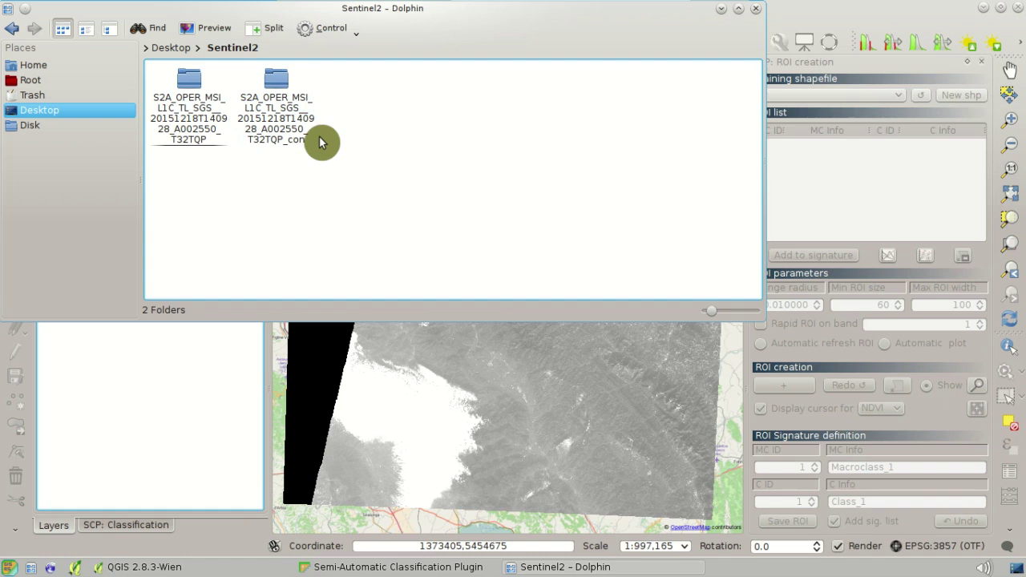
left_click(313, 132)
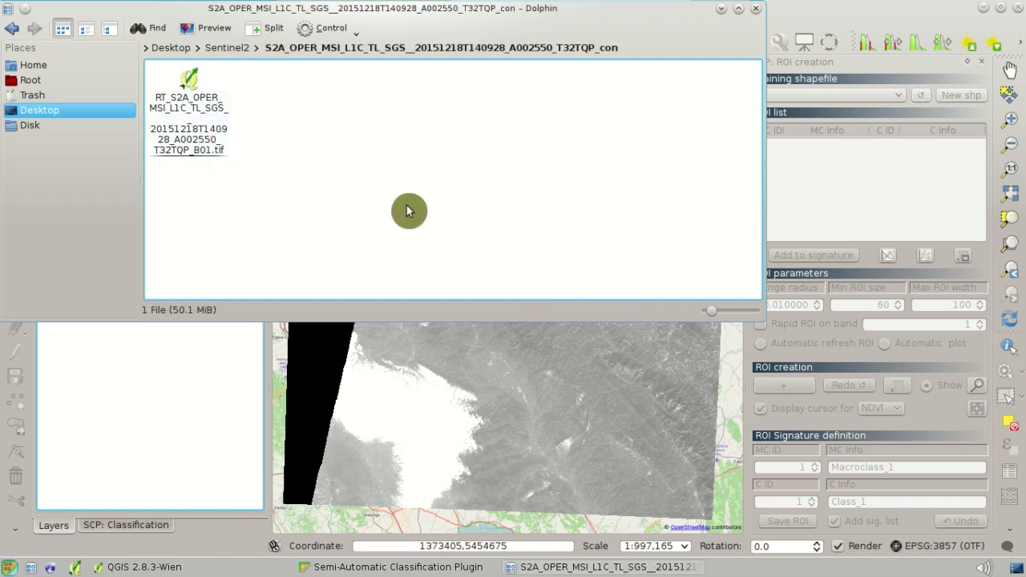
left_click(656, 568)
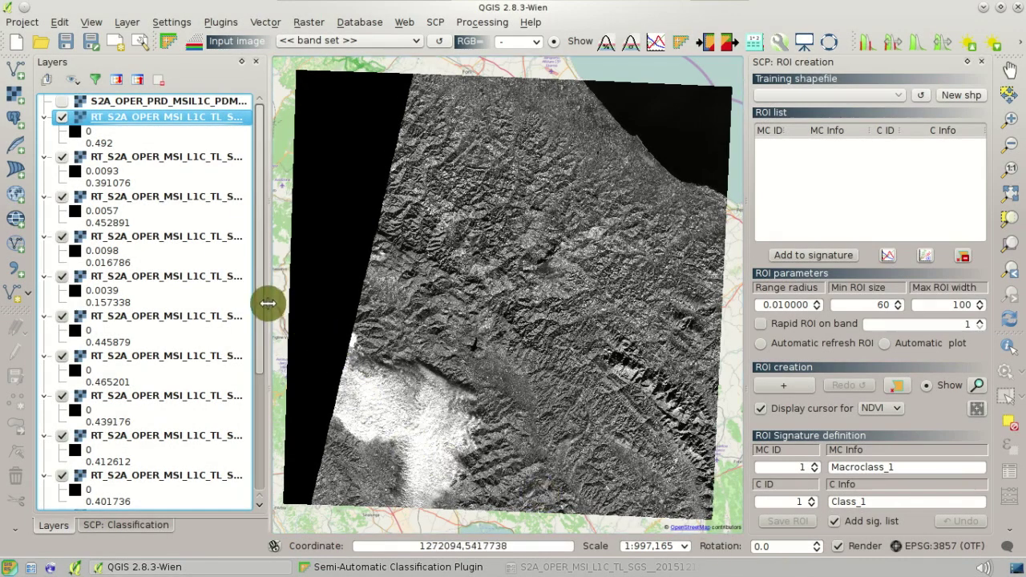
- Widen the Layers panel to read the full RT_ band names B8A to B01, then narrow it
left_click_drag(268, 303, 534, 307)
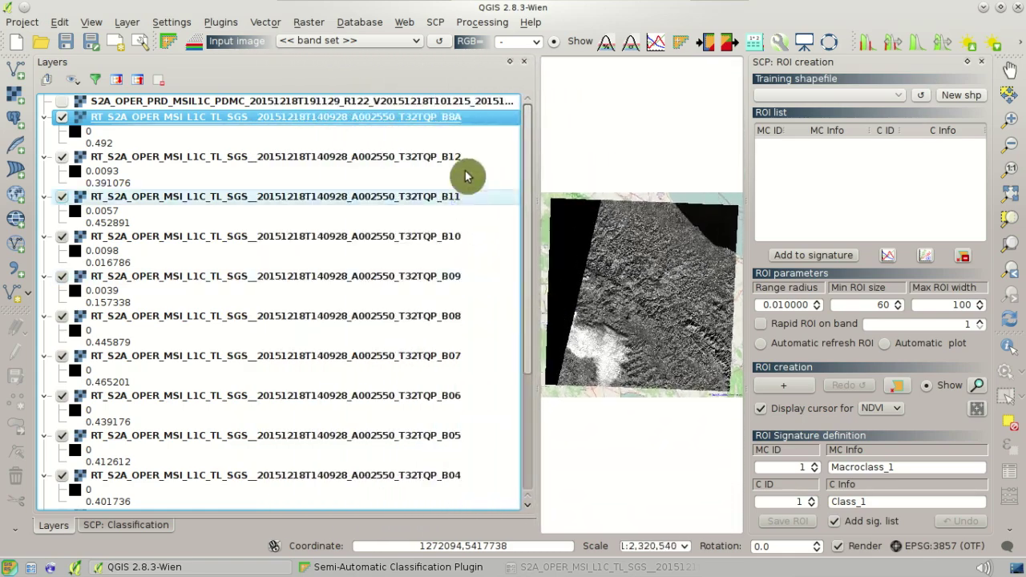
left_click_drag(526, 235, 288, 240)
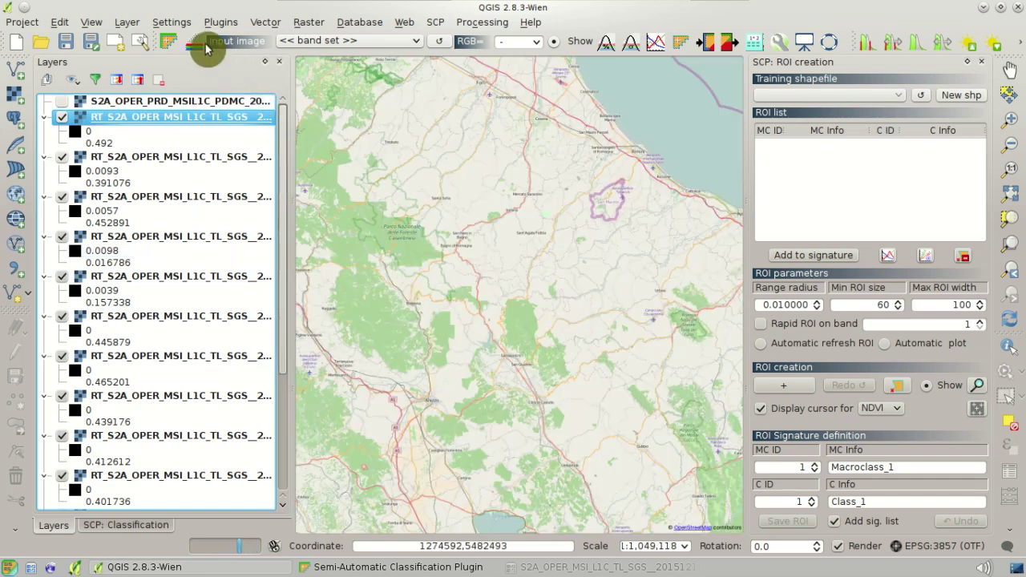
- Review the SCP band set's ten RT_ bands, B02–B12 with B8A, spanning 0.49–2.19 µm
left_click(198, 44)
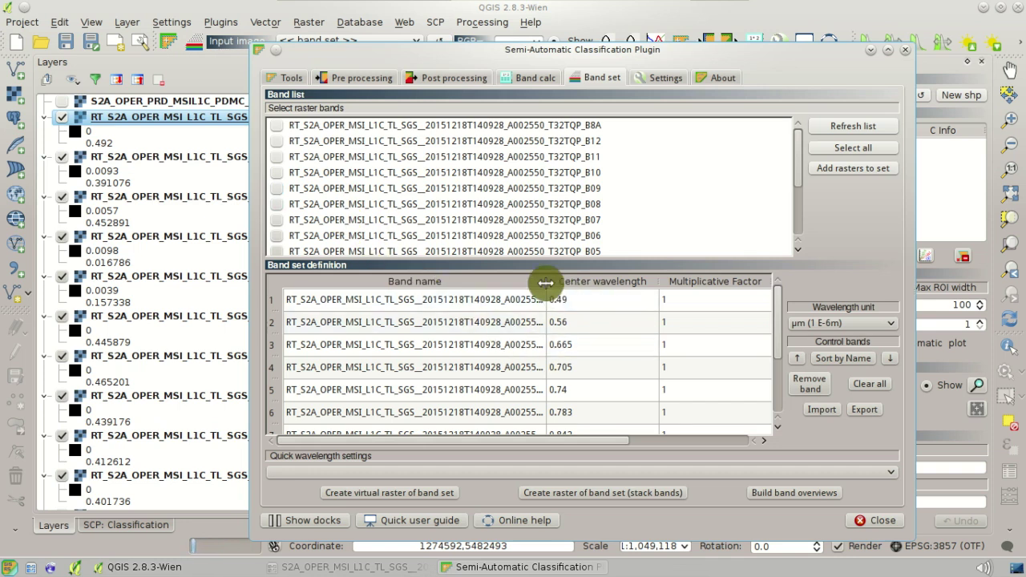
left_click_drag(546, 278, 637, 278)
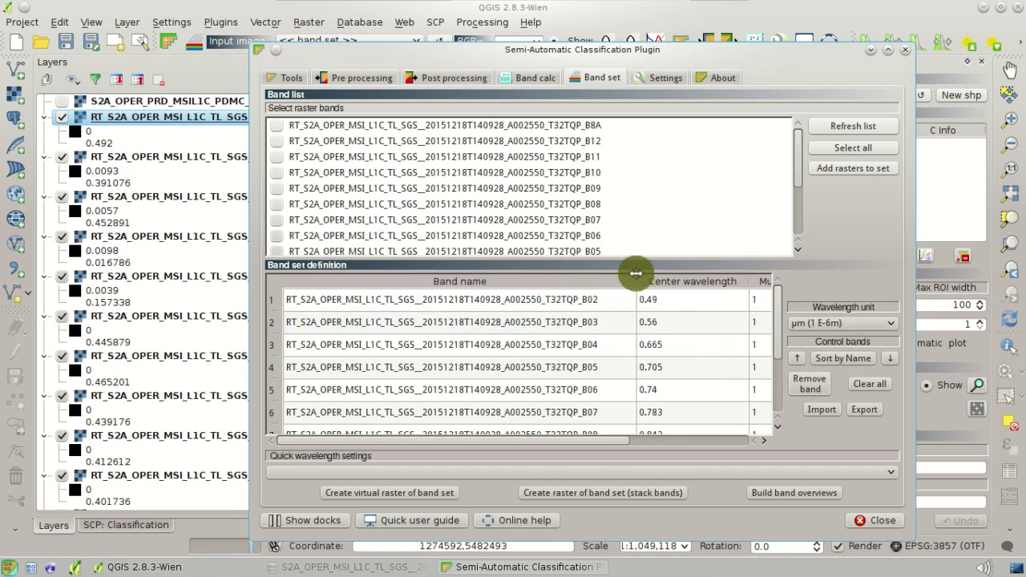
left_click_drag(779, 313, 759, 401)
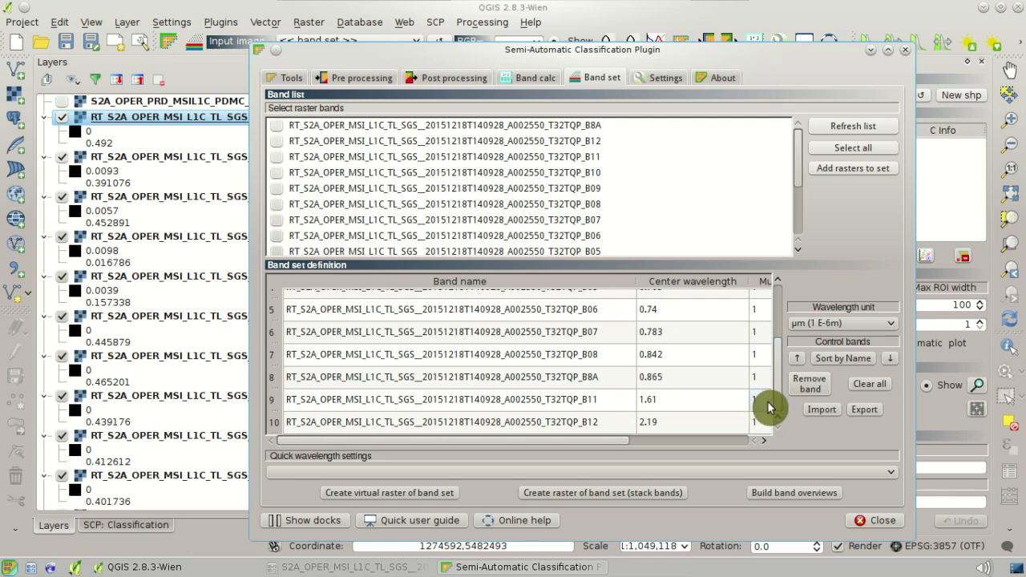
- Display the band set as a 3-2-1 natural-colour composite
left_click(664, 25)
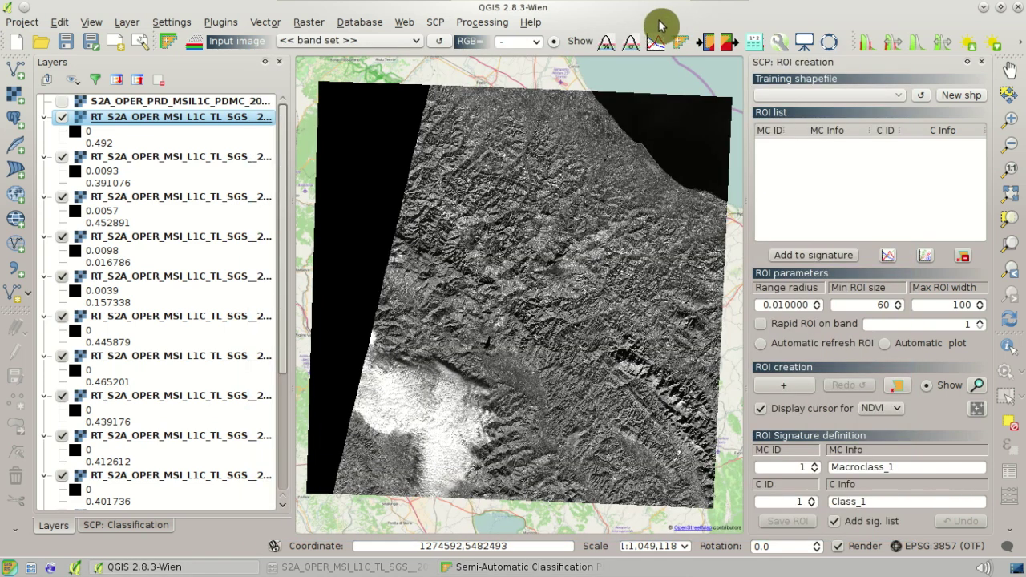
left_click(538, 41)
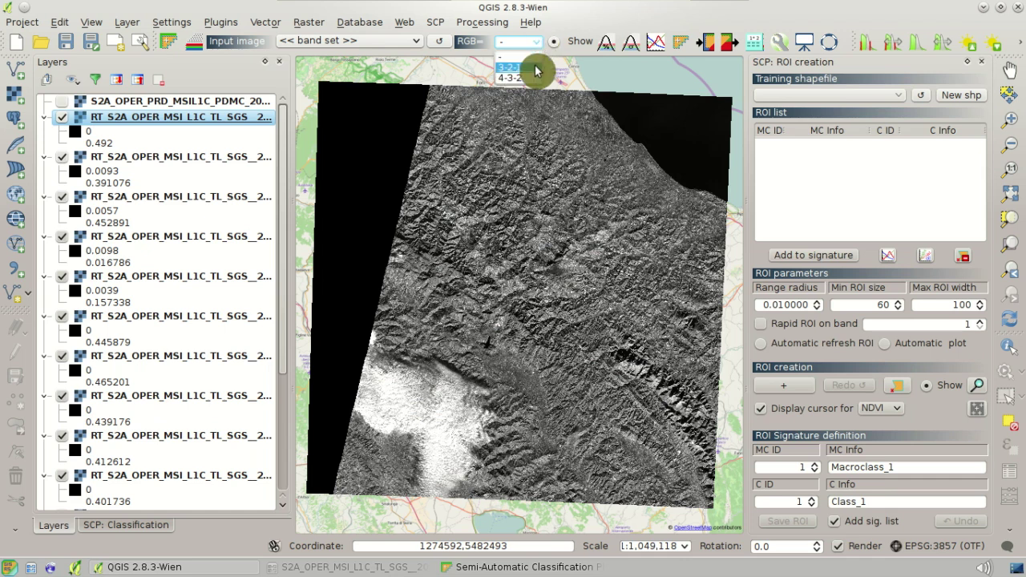
left_click(535, 64)
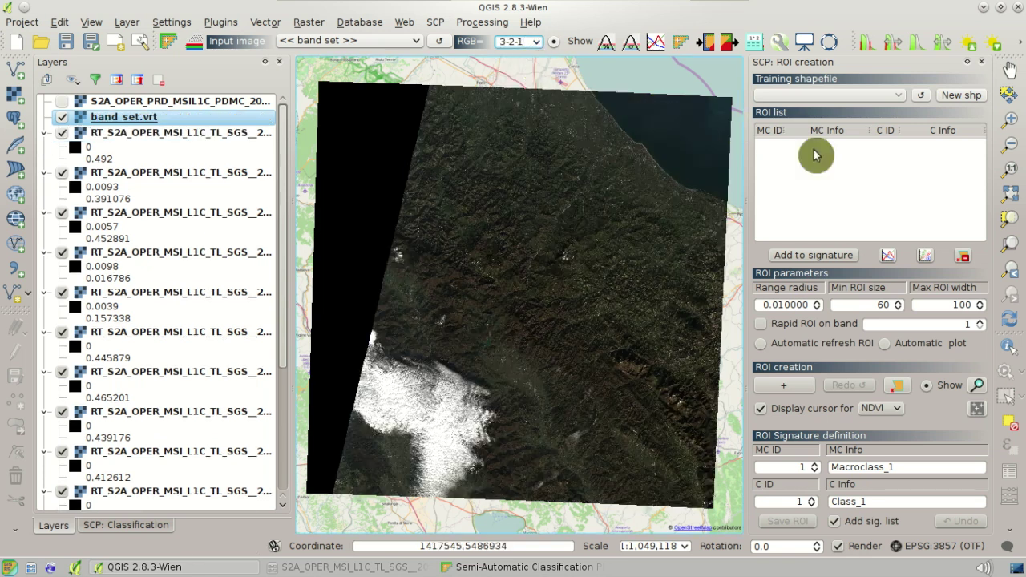
- Zoom in on the coastline around the town and beach
left_click(1010, 118)
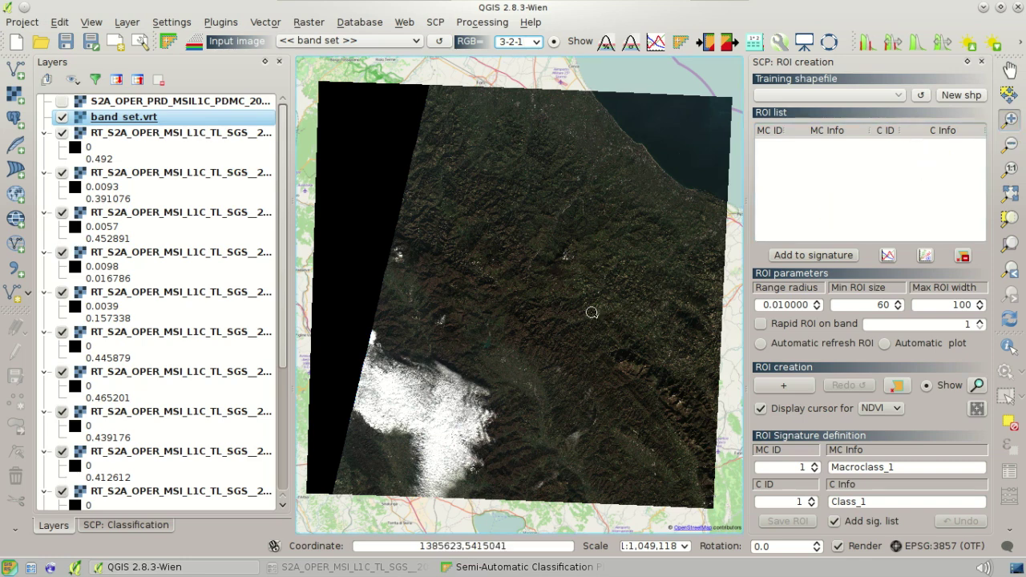
left_click_drag(615, 128, 656, 158)
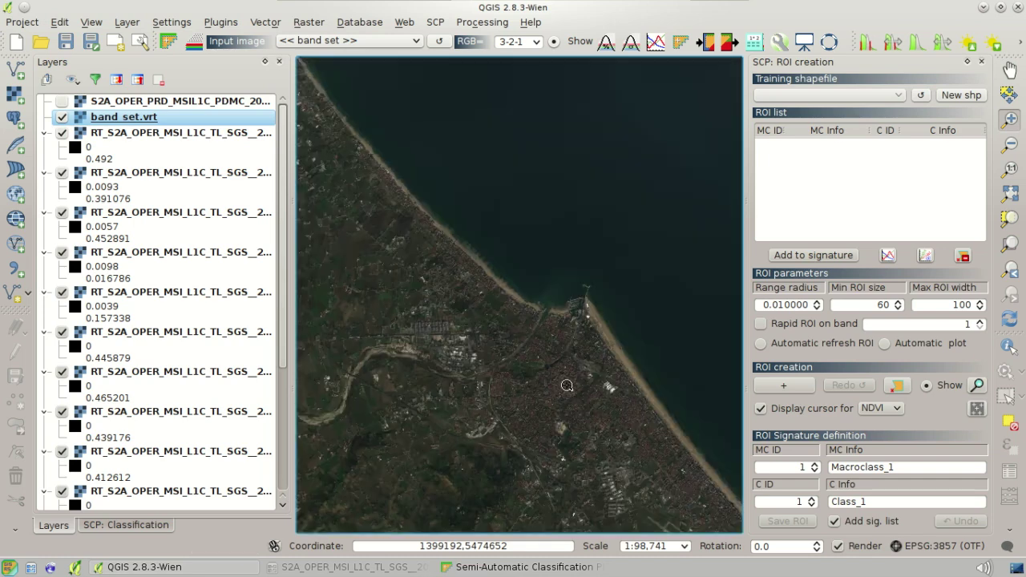
left_click(76, 83)
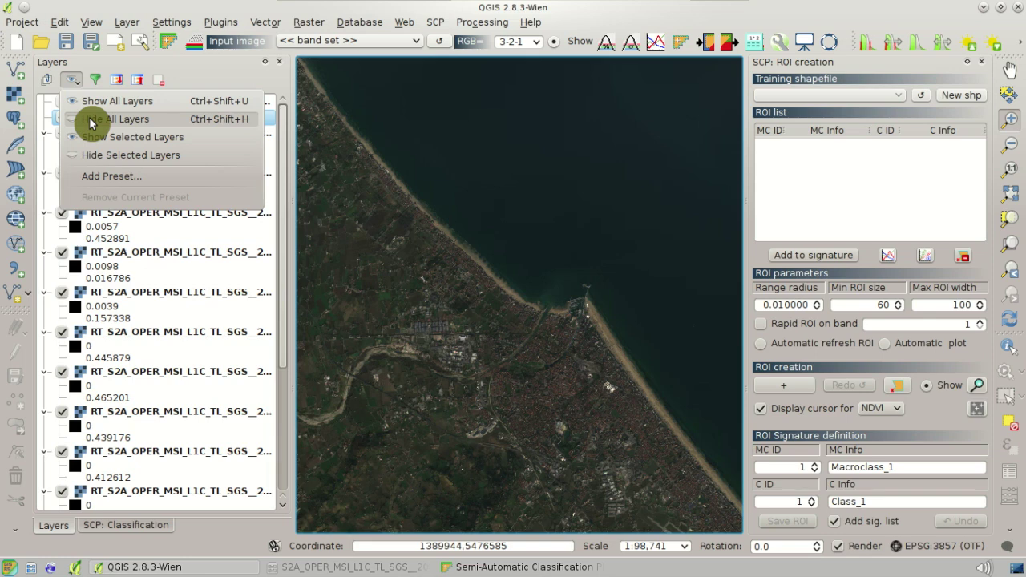
- Hide all layers except band_set.vrt and zoom in to centre the town
left_click(91, 122)
left_click(62, 117)
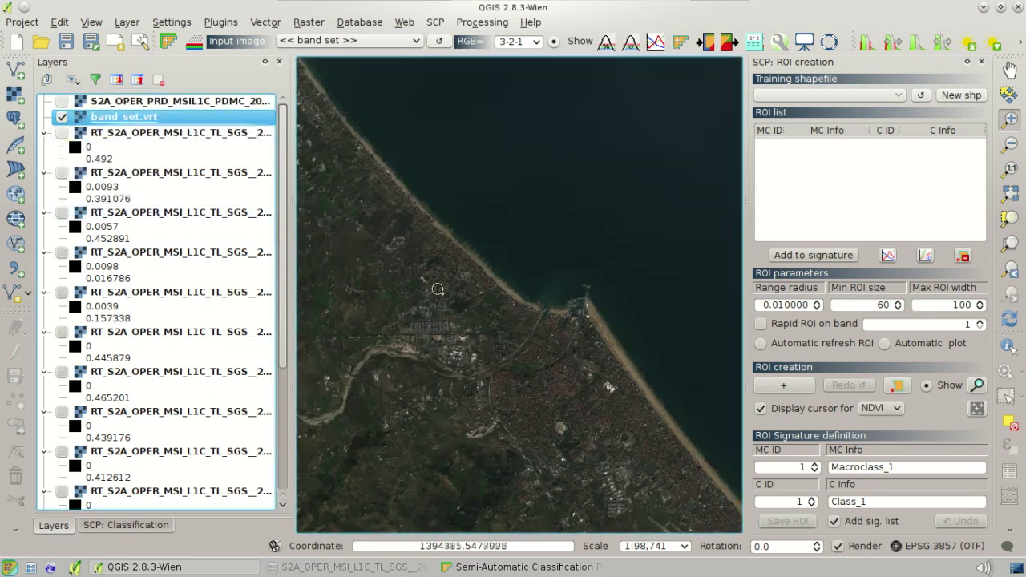
left_click_drag(438, 288, 643, 421)
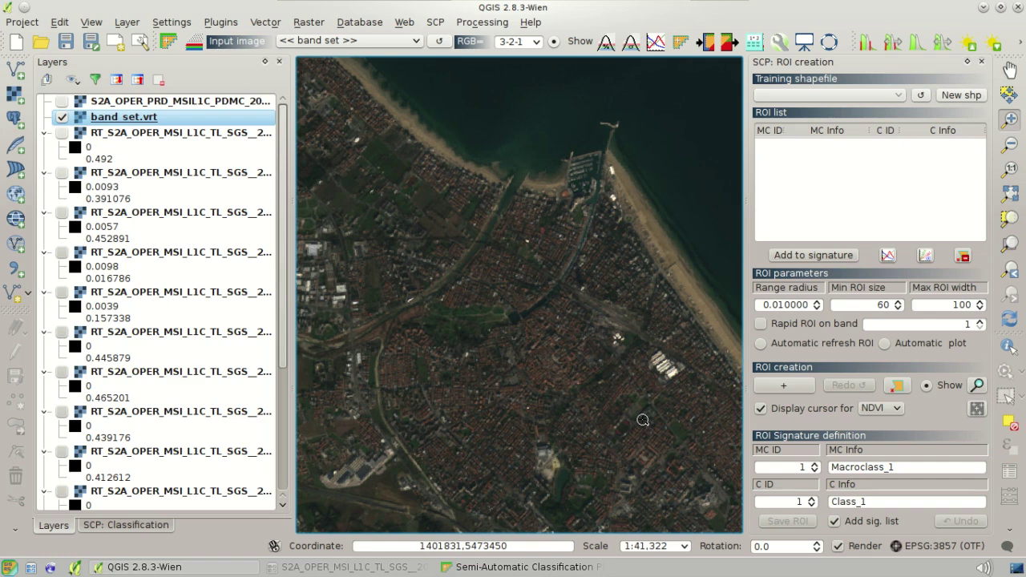
left_click(810, 220)
left_click(1010, 71)
left_click(701, 261)
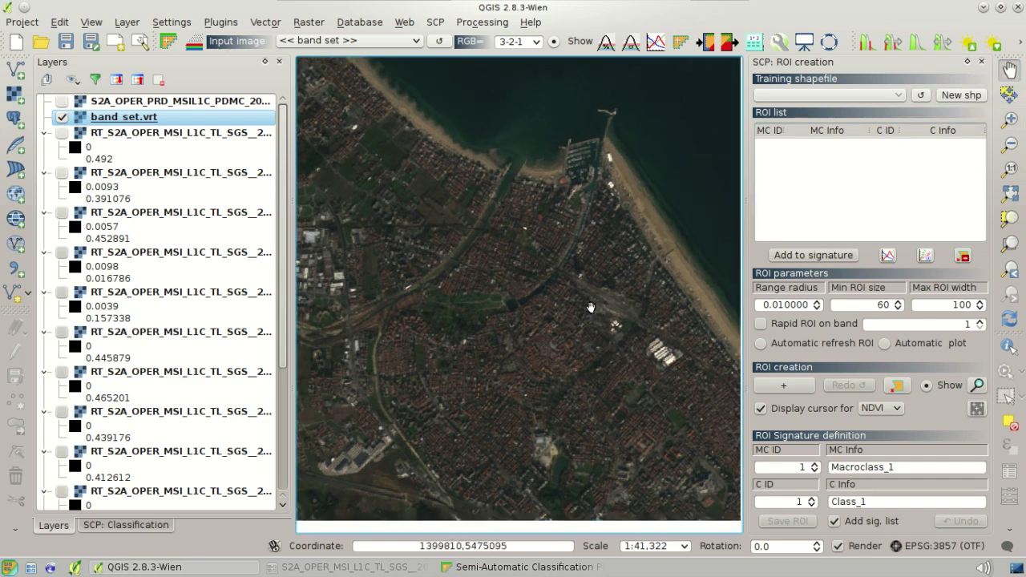
left_click_drag(591, 307, 538, 251)
- Apply the SCP contrast stretch and view the town centre at 1:25,000
left_click(607, 49)
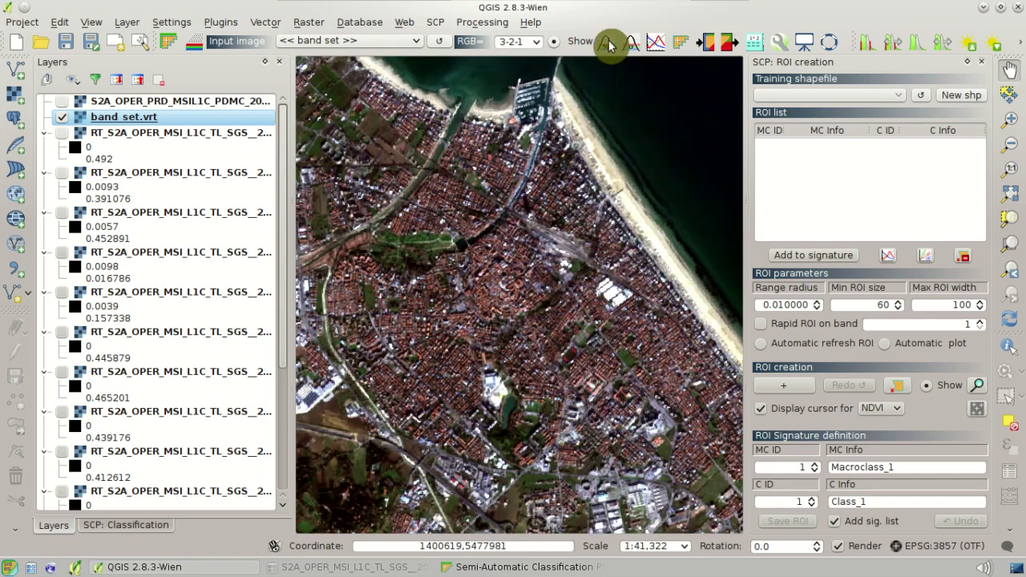
left_click(686, 546)
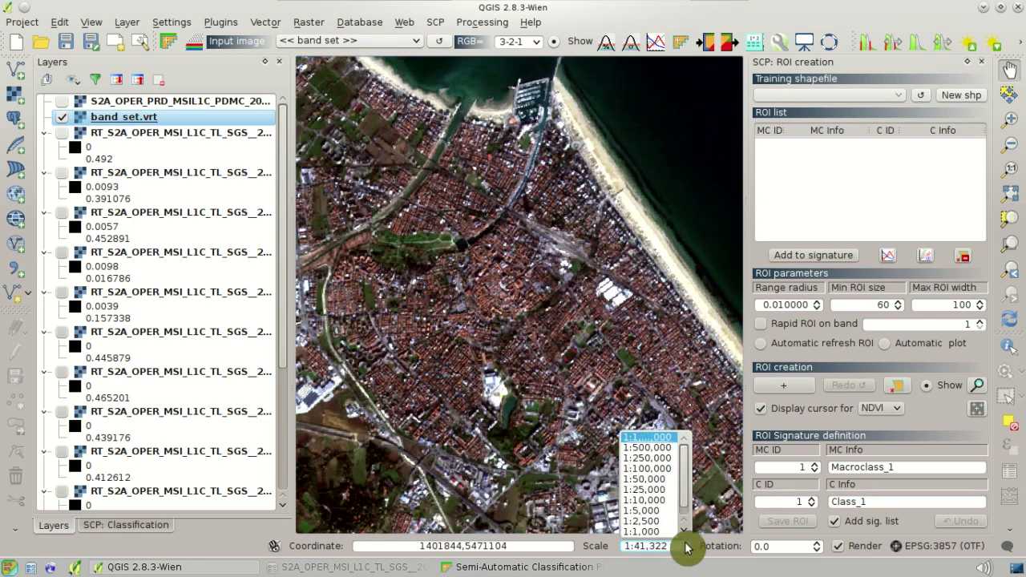
left_click(673, 491)
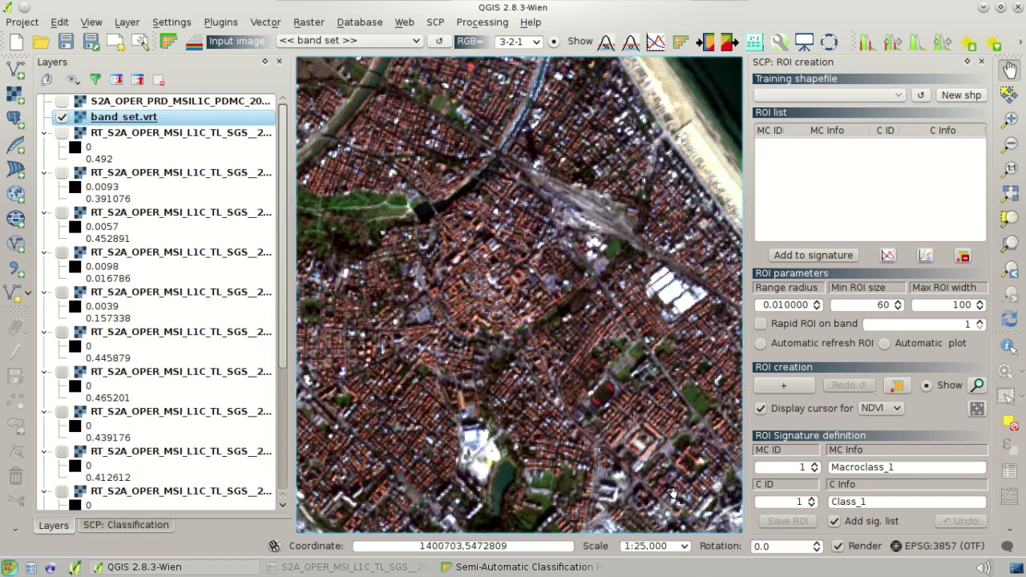
left_click_drag(594, 335, 665, 306)
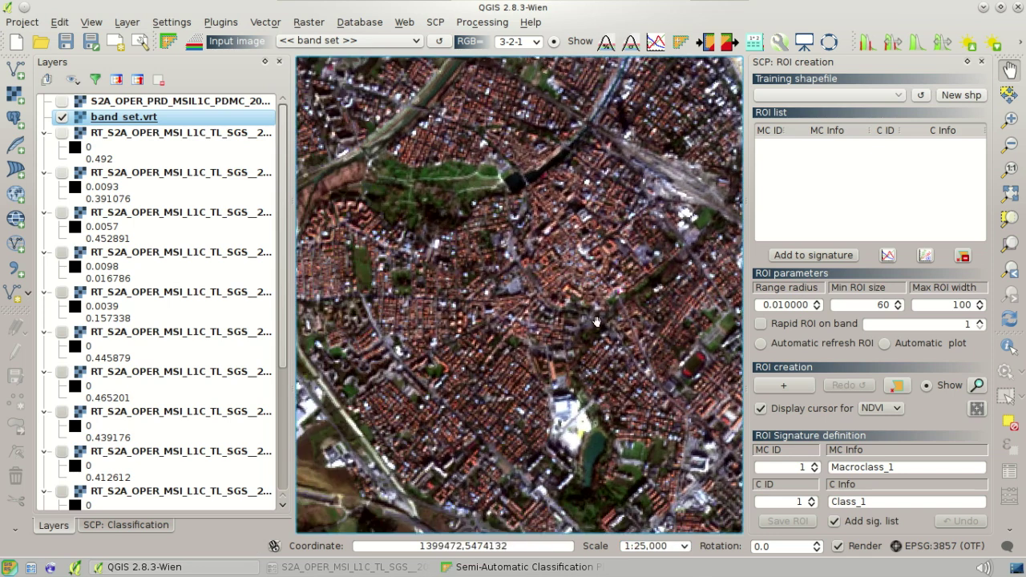
left_click_drag(478, 351, 662, 295)
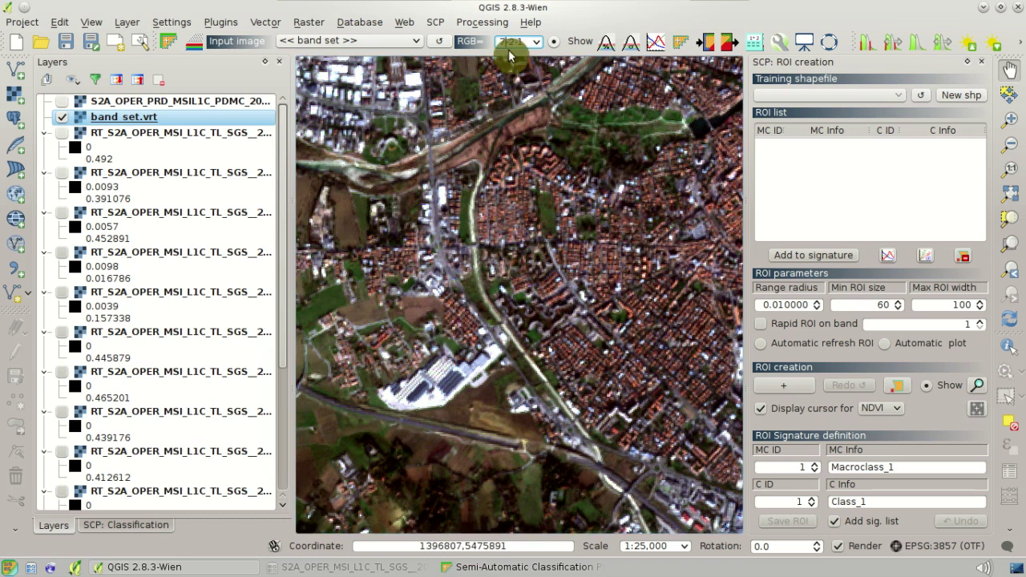
- Switch the RGB composite to 7-3-2 false colour
left_click(508, 42)
left_click(517, 42)
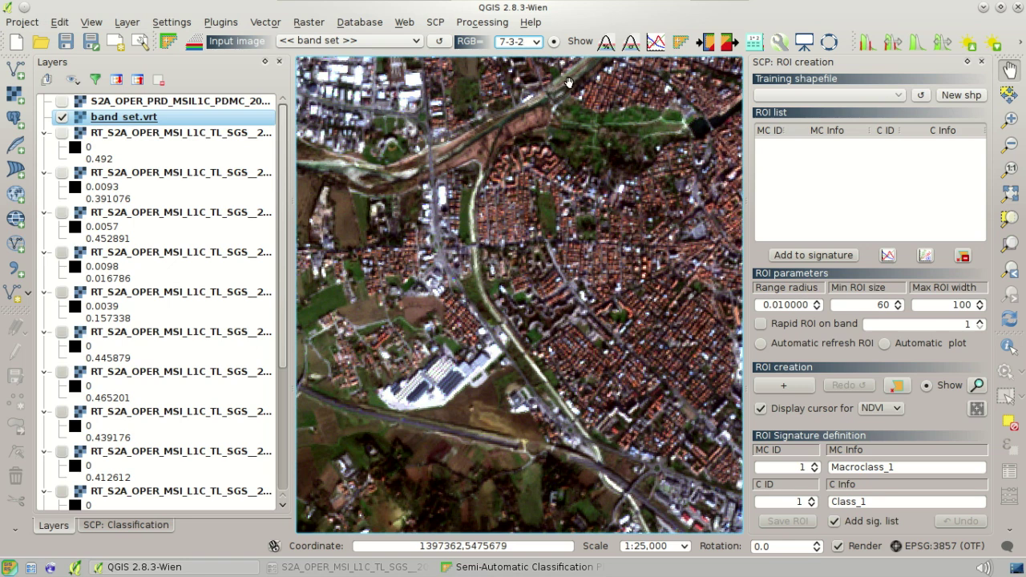
left_click(547, 68)
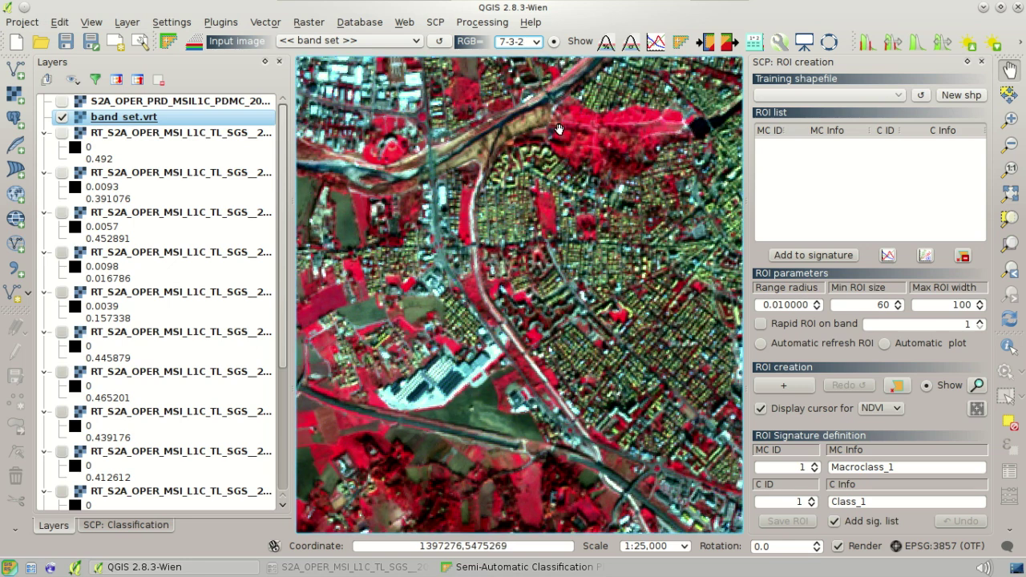
- Pan south over the fields and activate the ROI pointer for a live NDVI readout
left_click_drag(469, 303, 559, 250)
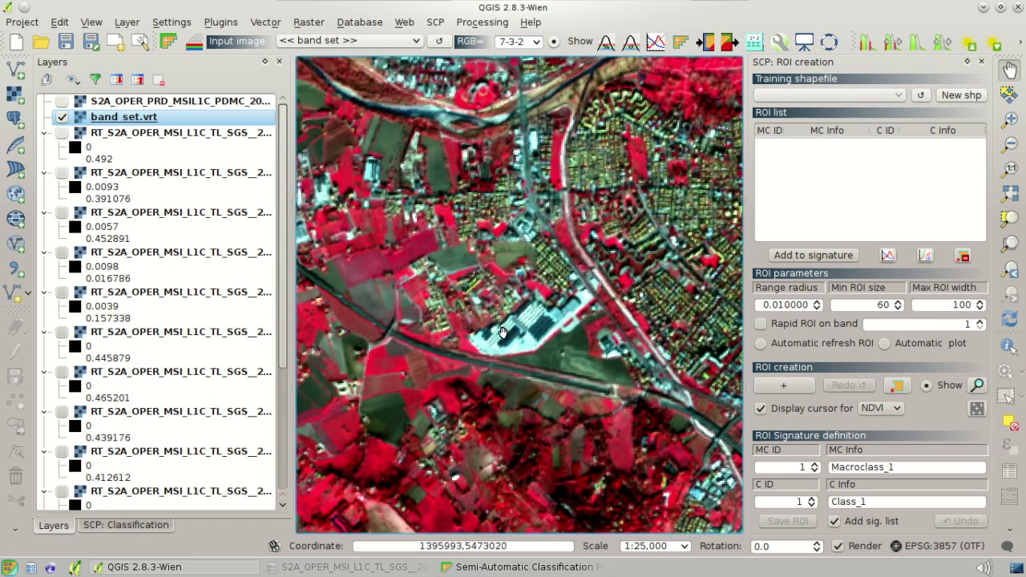
left_click_drag(607, 391, 595, 312)
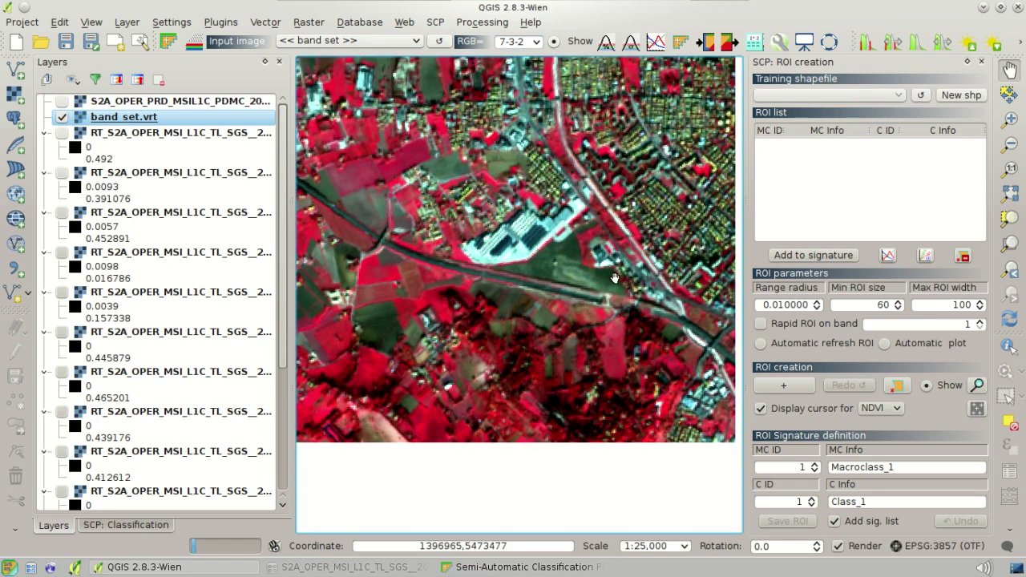
left_click(791, 384)
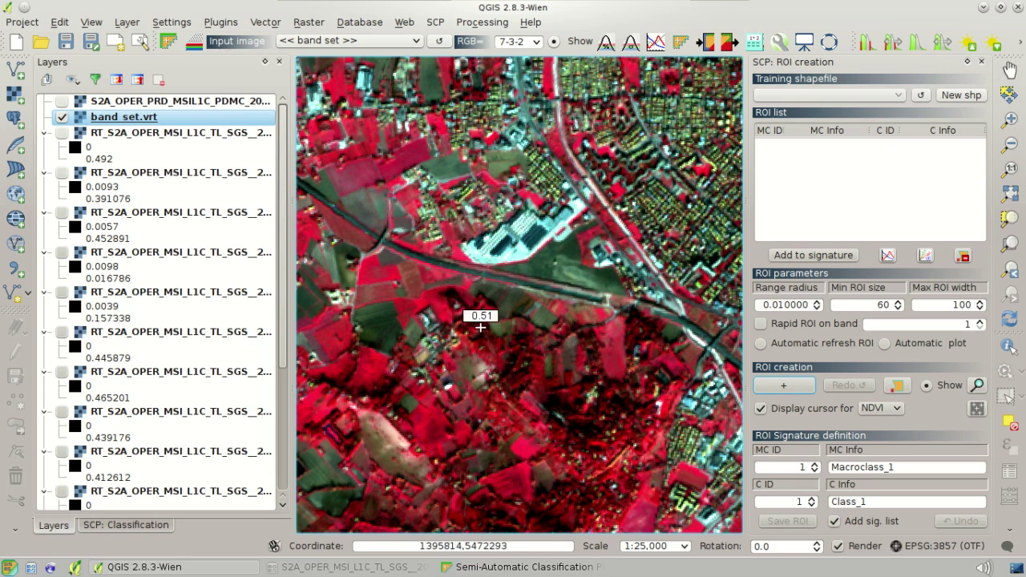
left_click(515, 374)
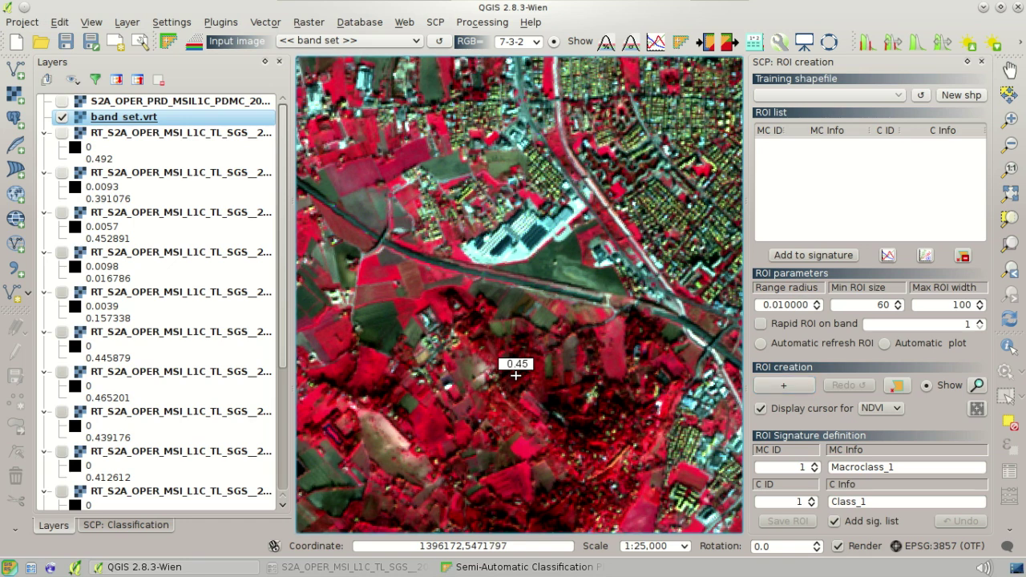
- Plot a vegetation pixel's spectral signature and colour it green
right_click(516, 374)
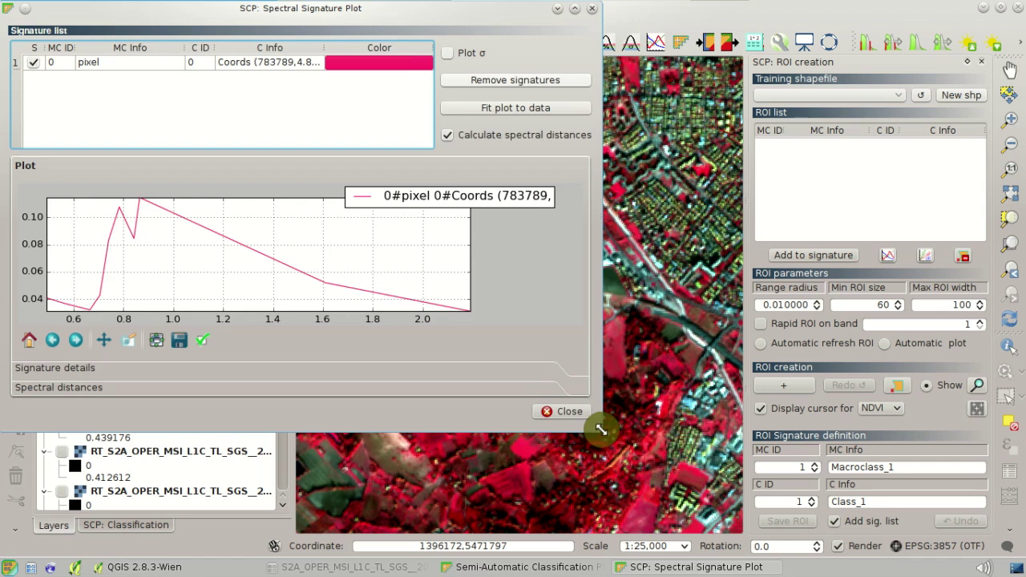
left_click_drag(600, 429, 736, 473)
double_click(461, 65)
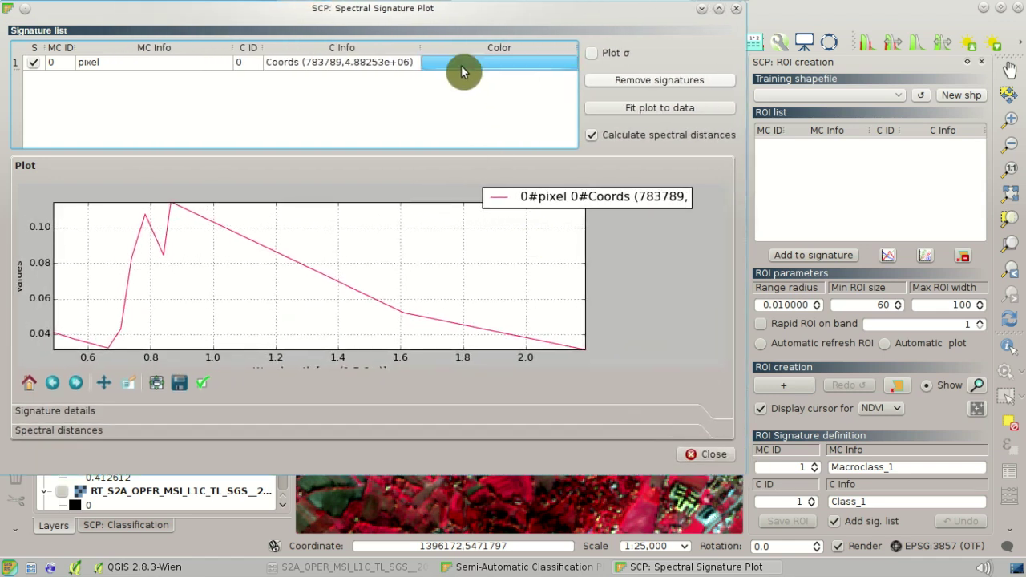
left_click(373, 153)
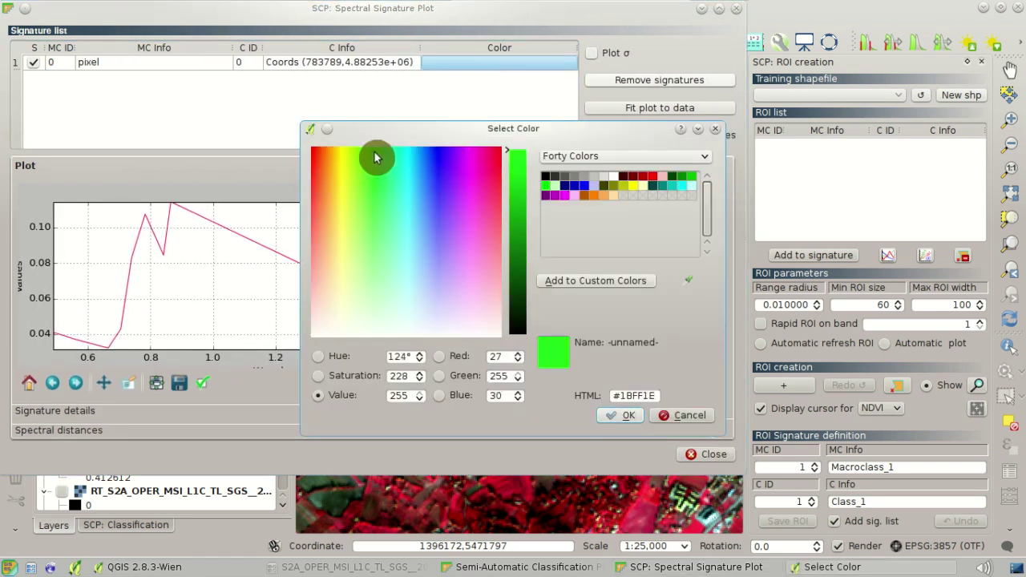
left_click(622, 416)
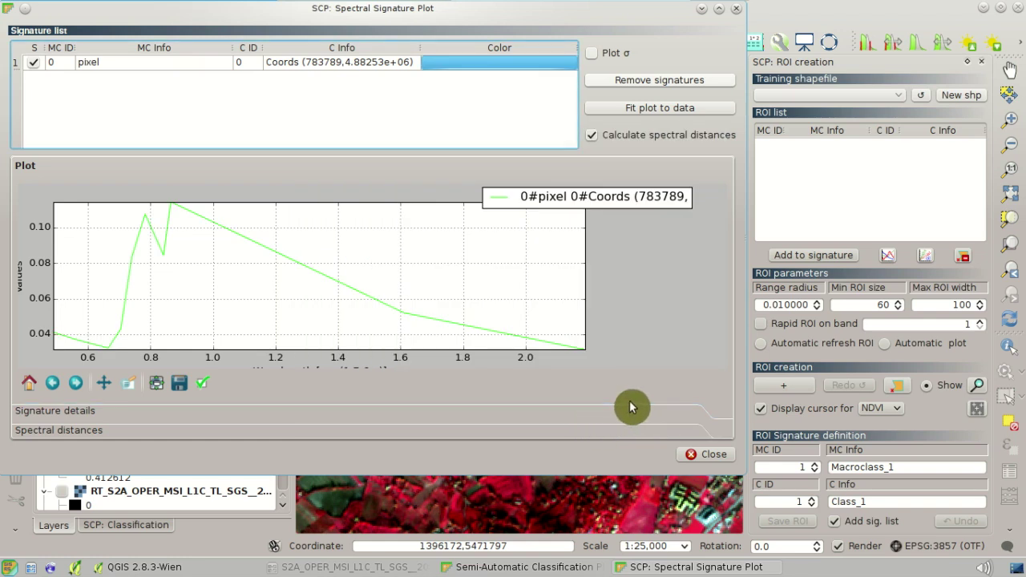
- Add a rooftop pixel's signature to the plot and colour it red
left_click(792, 18)
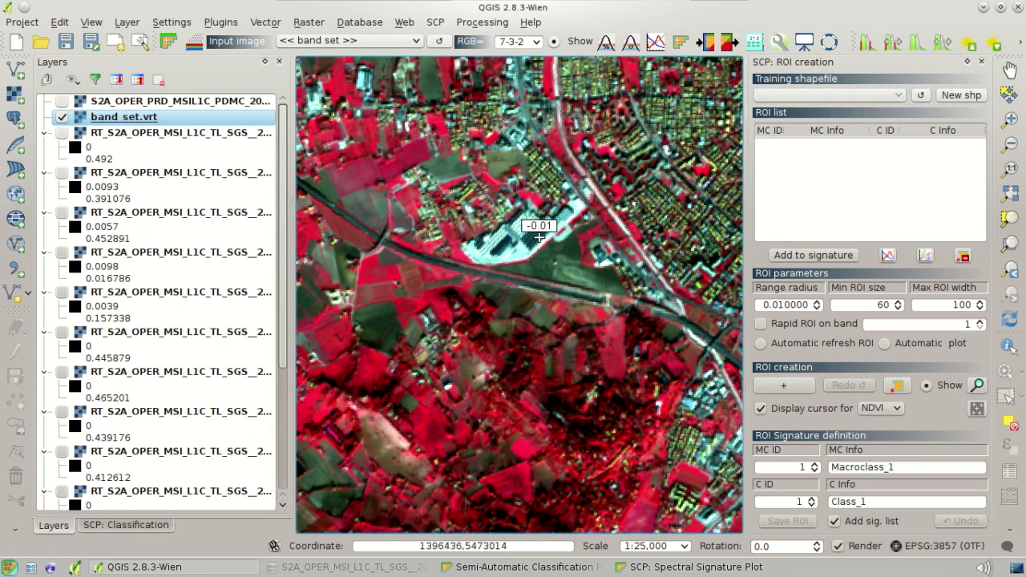
key("alt+Tab")
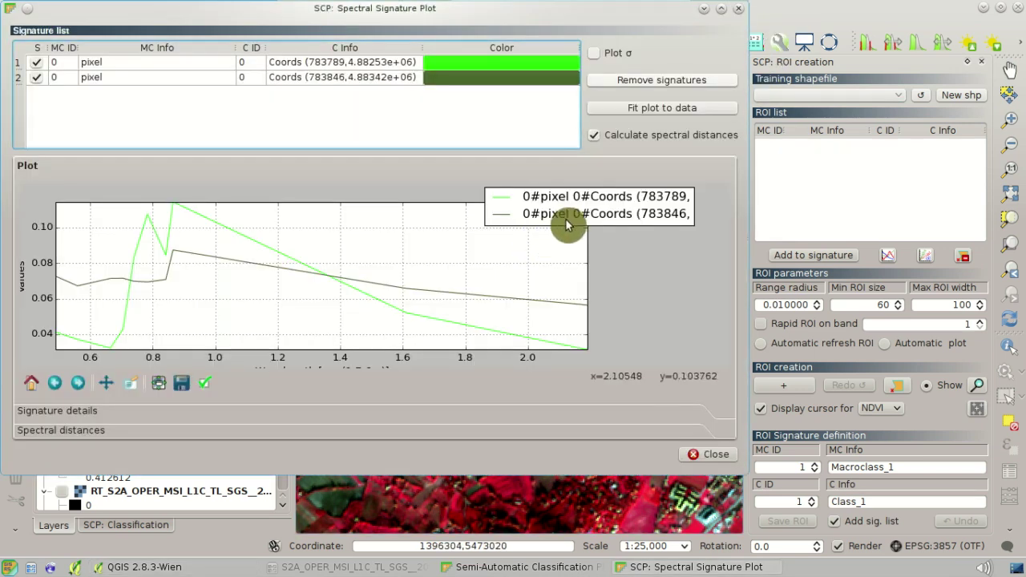
left_click(641, 112)
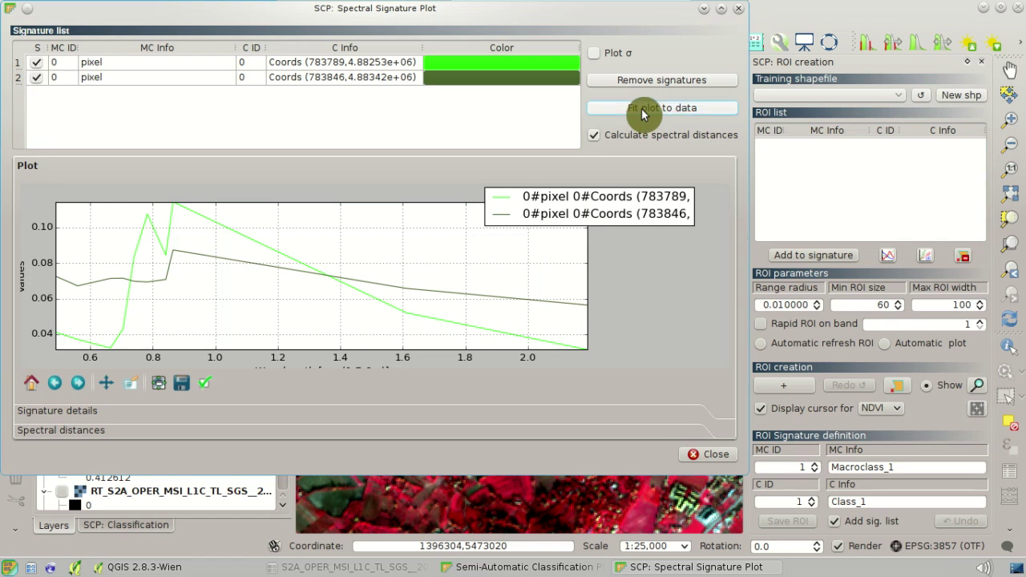
left_click(531, 84)
double_click(528, 82)
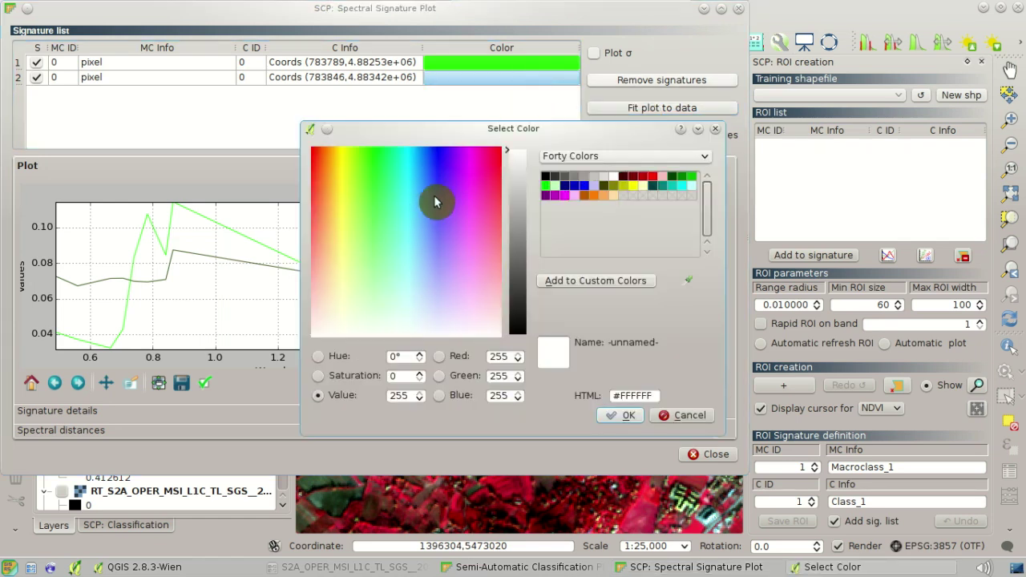
left_click(371, 188)
left_click(312, 148)
left_click(611, 416)
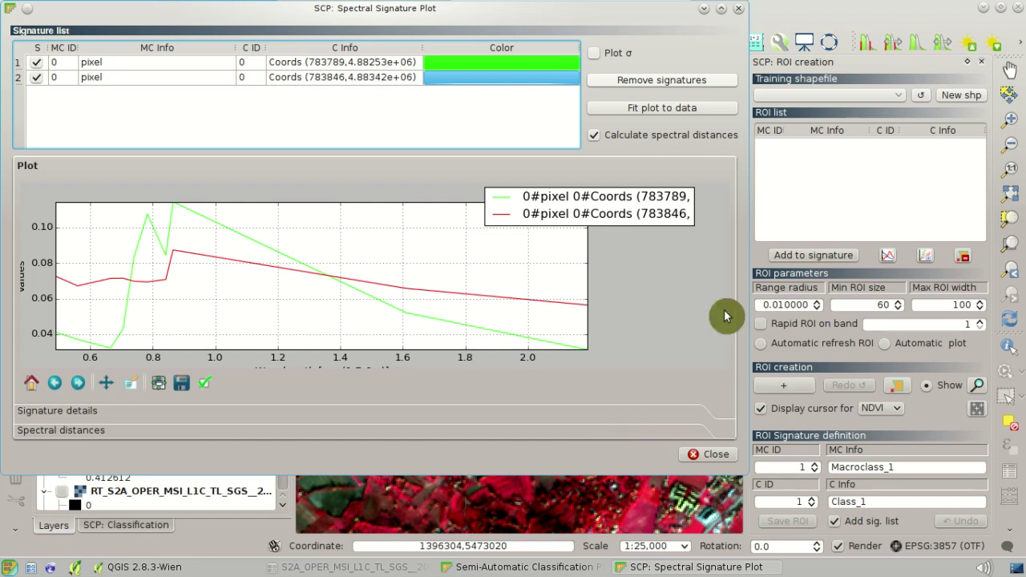
left_click(837, 24)
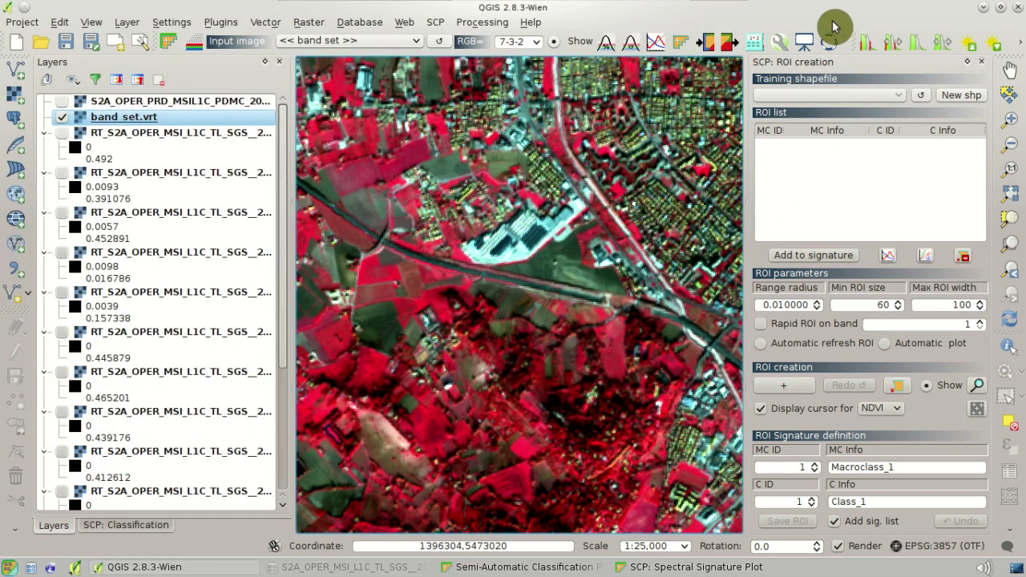
- Open the SCP Pre processing Sentinel-2 conversion tool
left_click(437, 26)
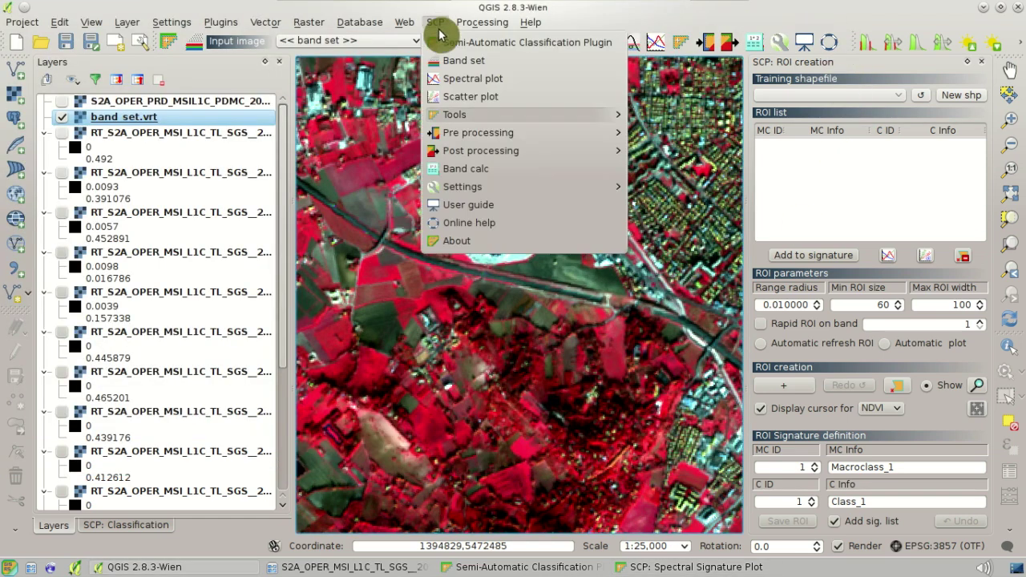
mouse_move(477, 135)
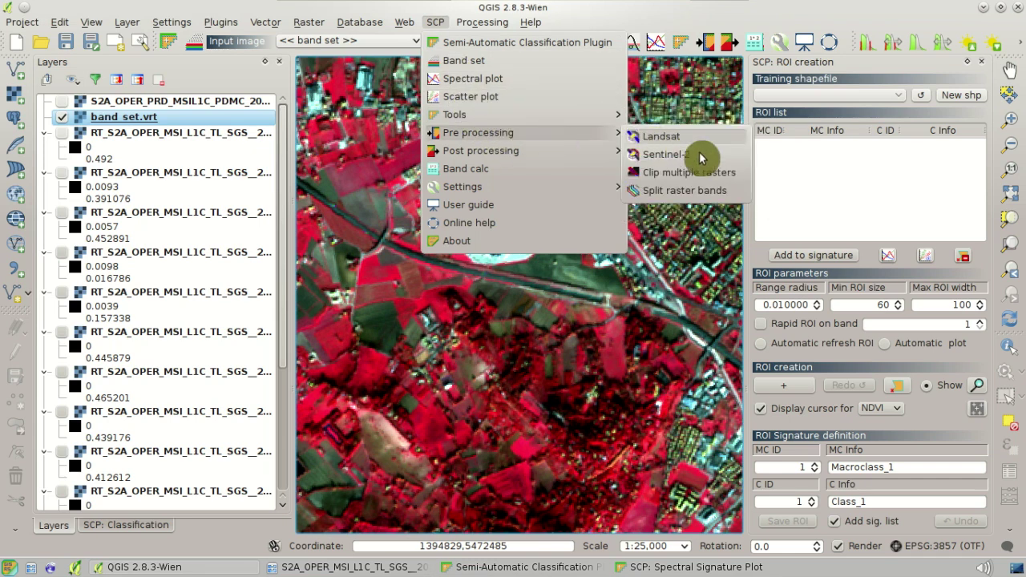
left_click(726, 158)
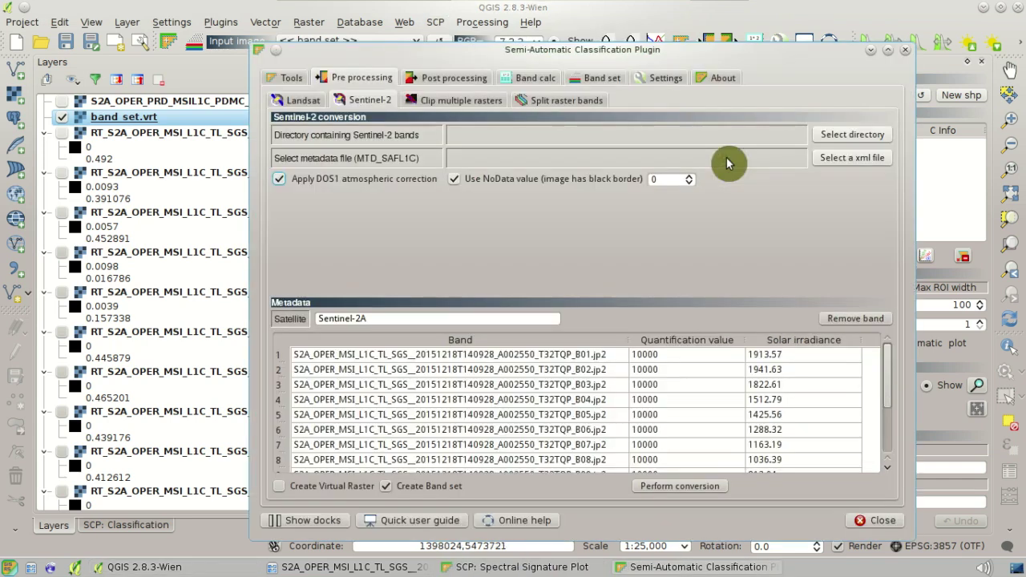
- Set the bands directory to the T32TQP granule folder under Desktop/Sentinel2 and check the B03 irradiance
left_click(884, 138)
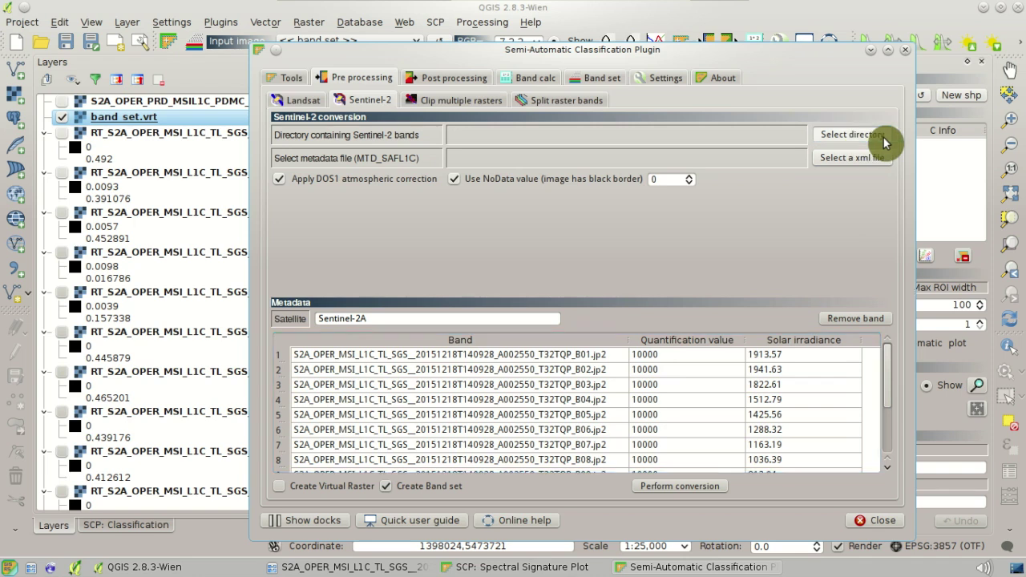
left_click(346, 233)
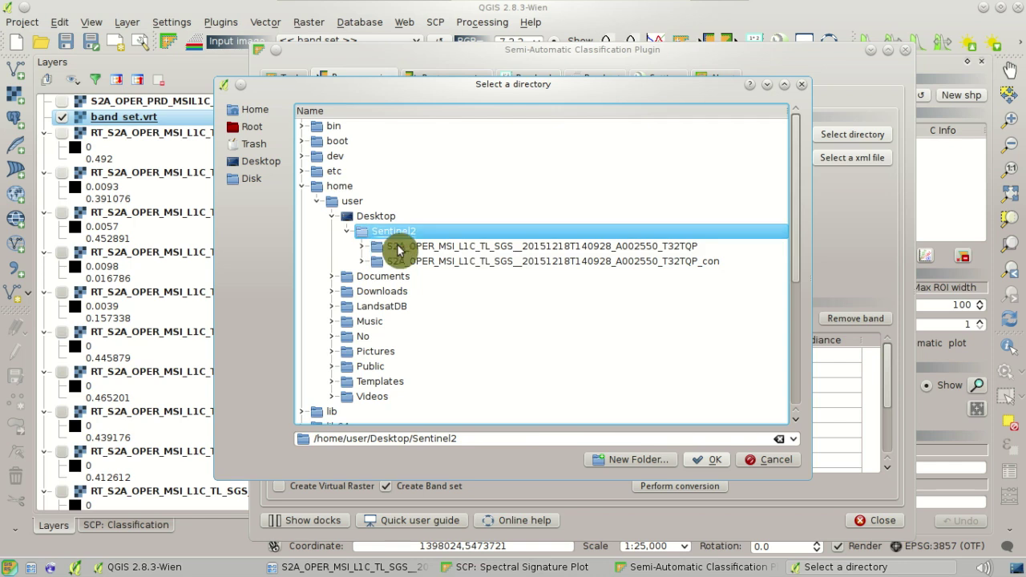
left_click(537, 253)
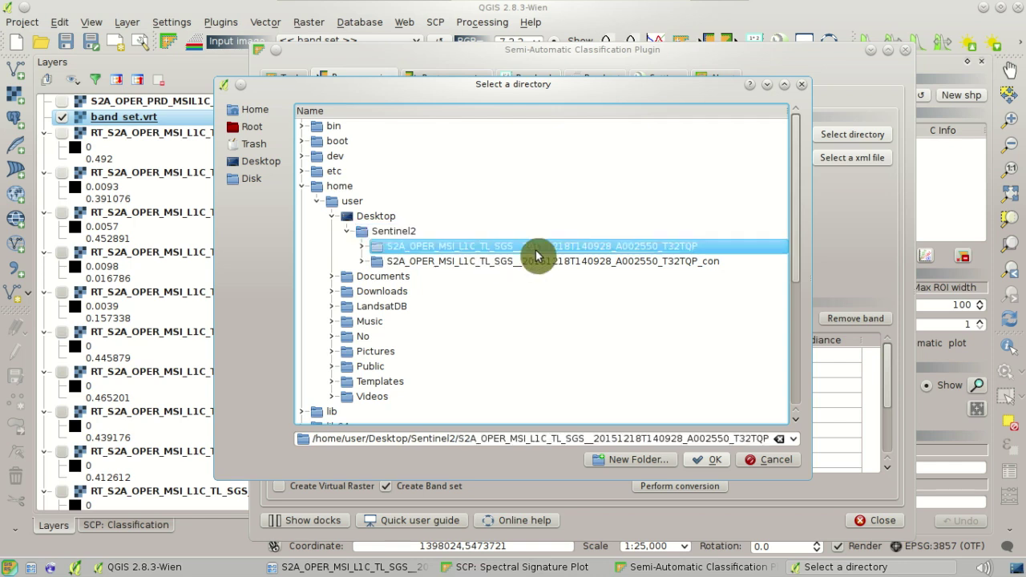
left_click(702, 461)
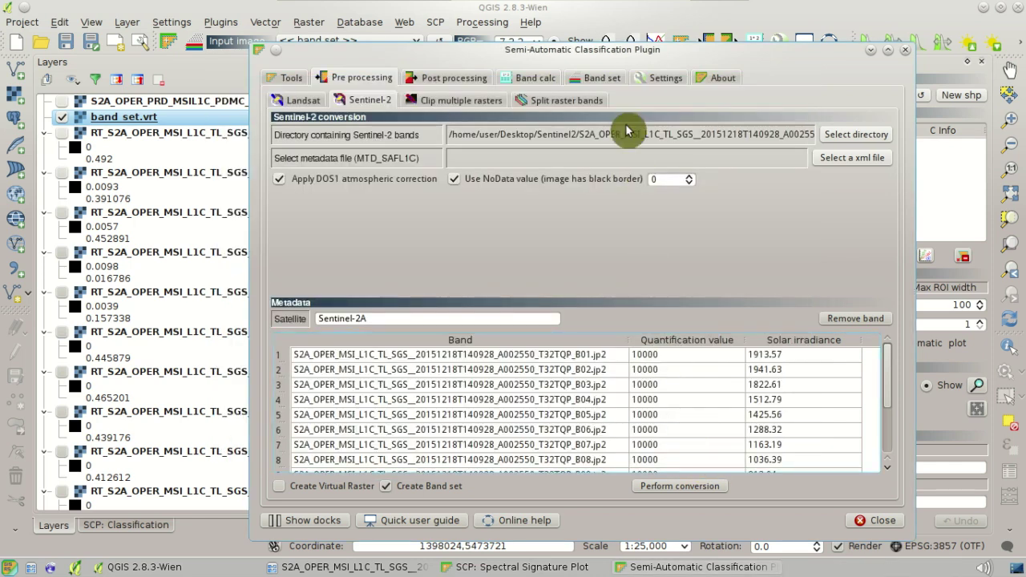
mouse_move(885, 373)
left_mouse_down()
mouse_move(886, 455)
mouse_move(877, 383)
left_mouse_up()
left_click(840, 390)
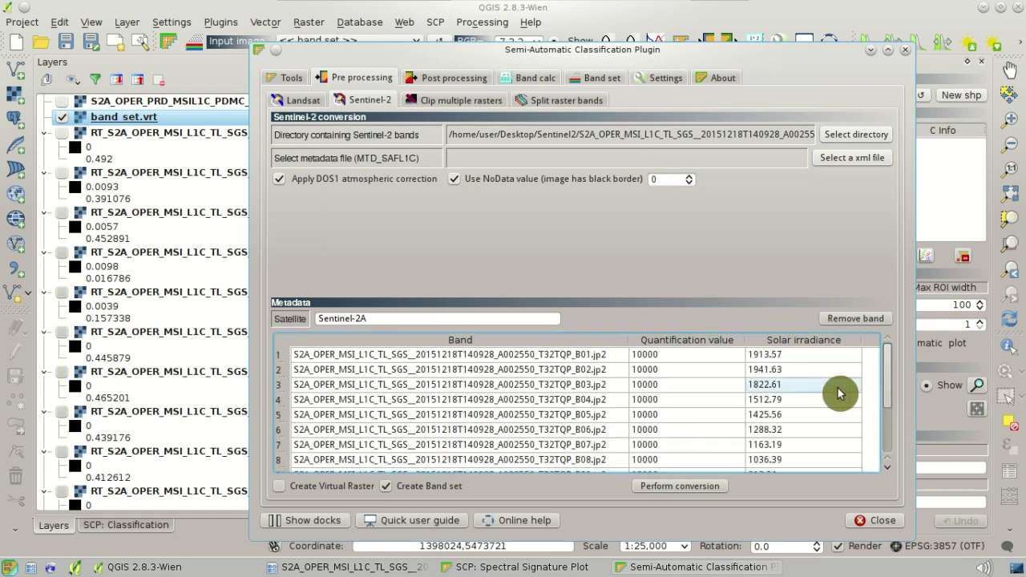